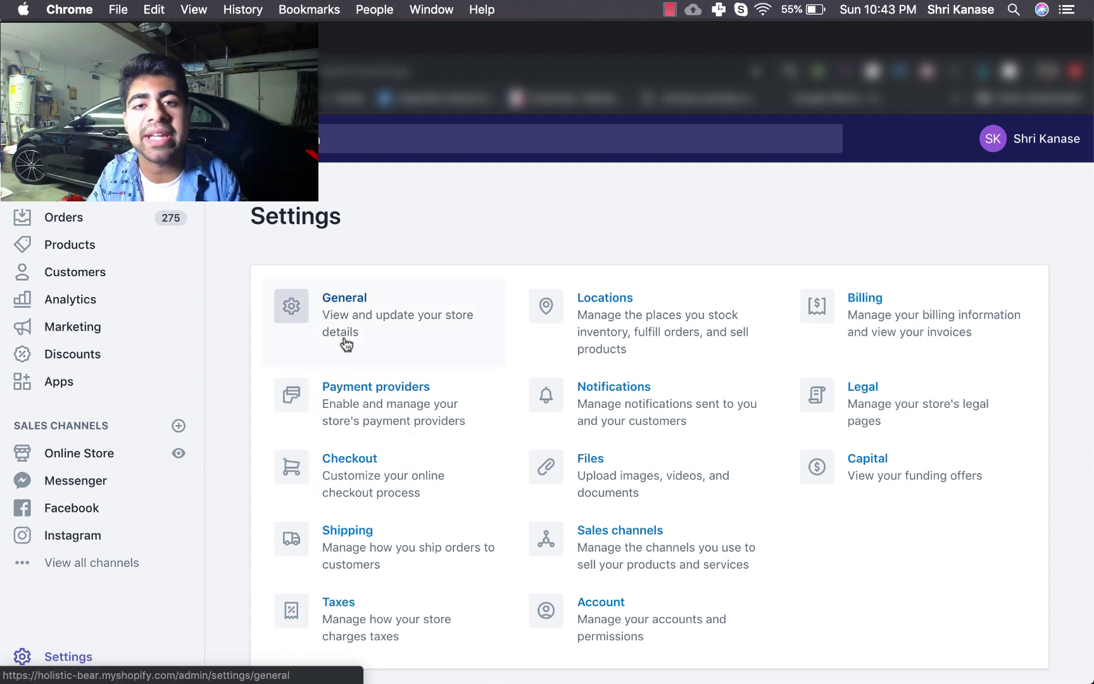
Open Shipping settings and review the Rest of World zone's rates.
scroll(345, 347, down, 1)
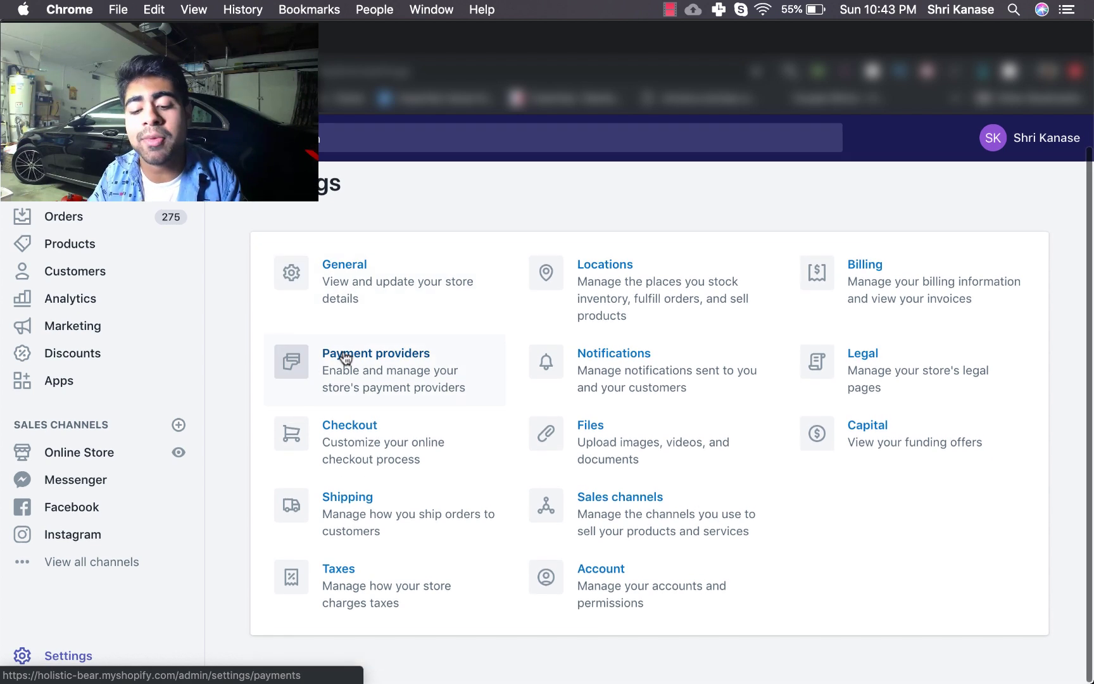
click(374, 506)
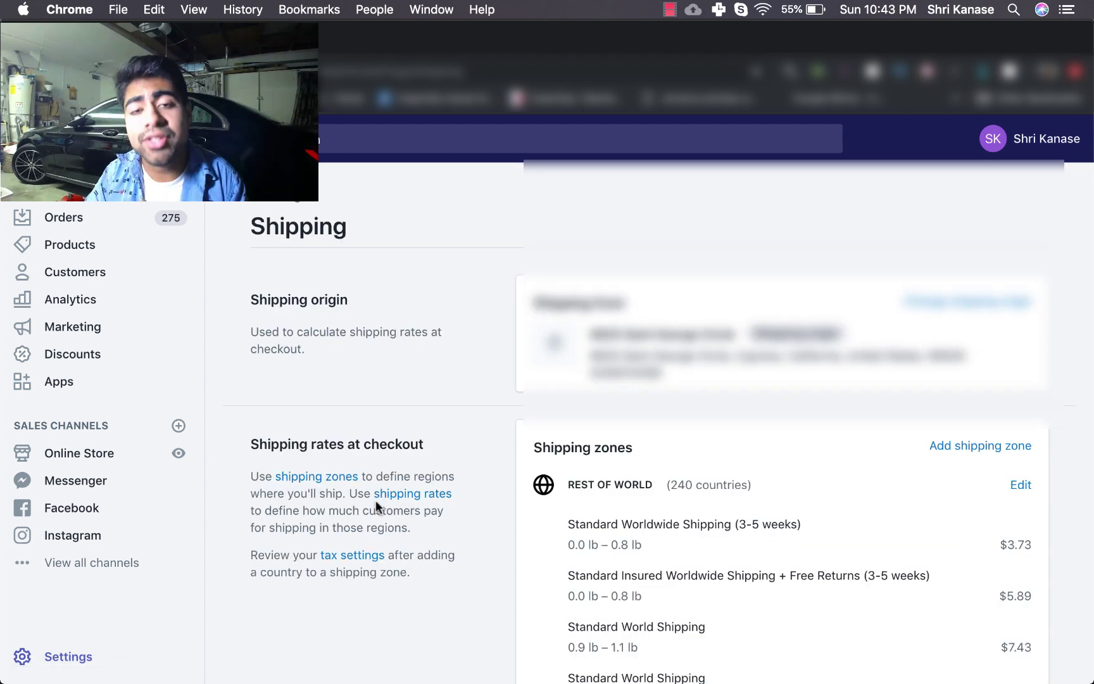
scroll(375, 501, down, 5)
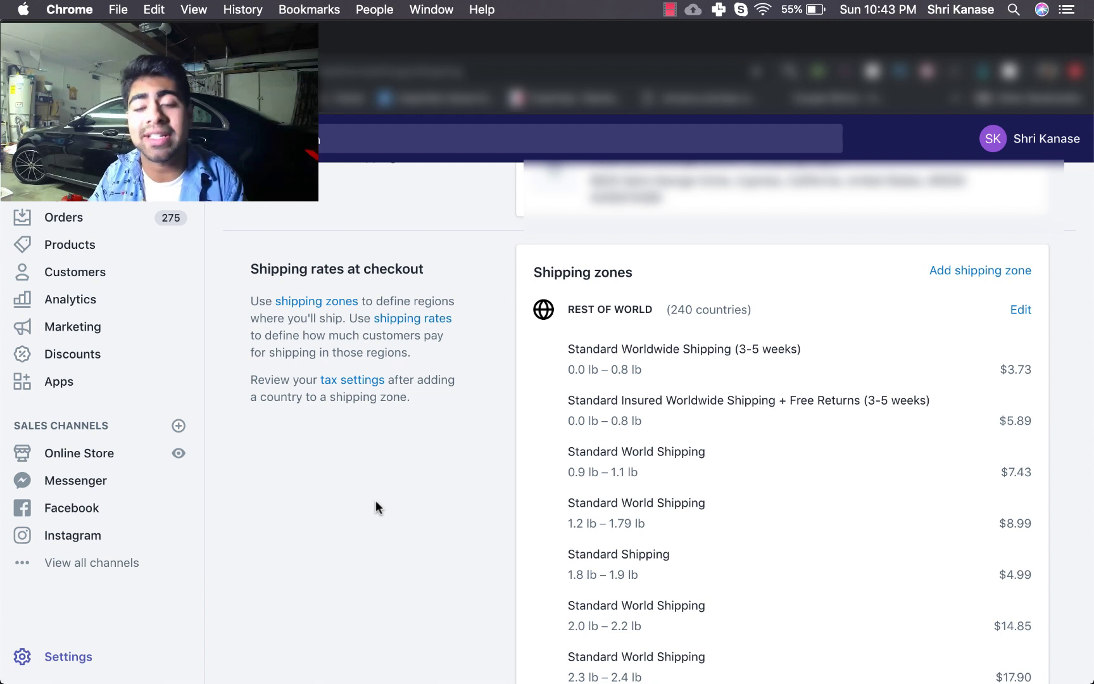
scroll(388, 359, up, 5)
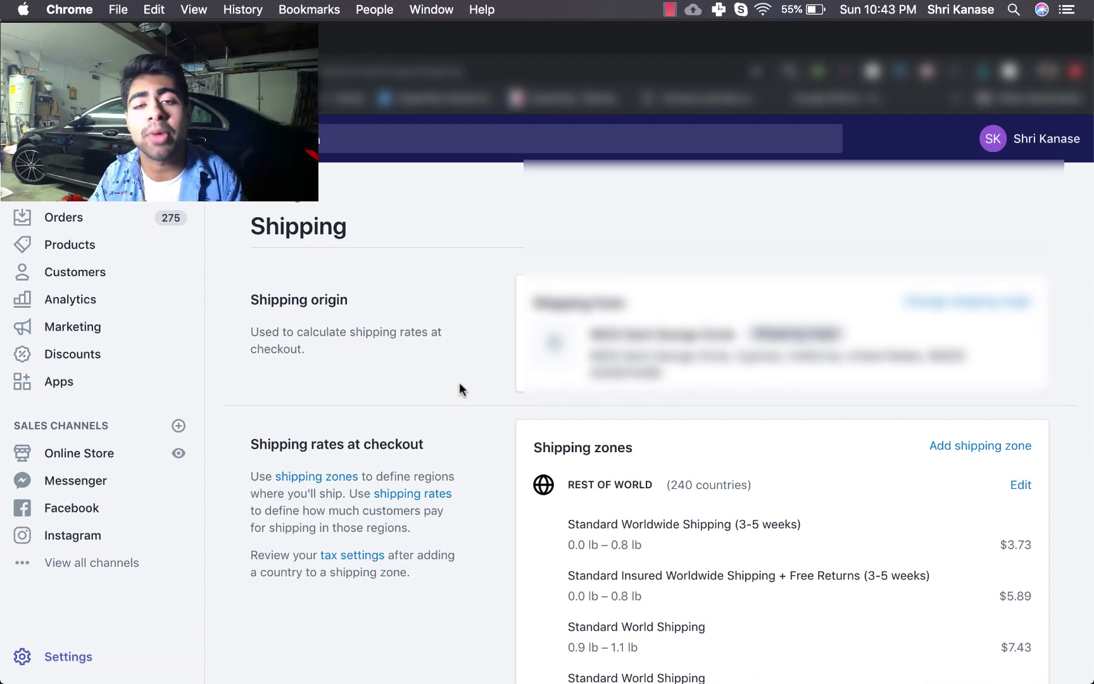
scroll(459, 383, down, 2)
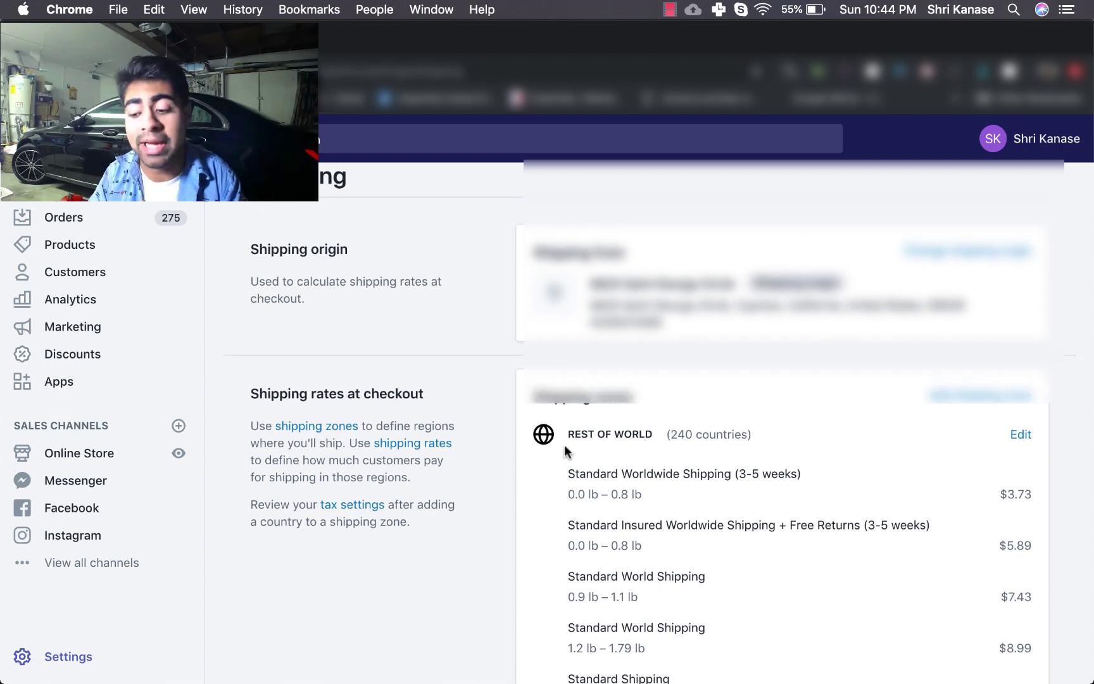
scroll(649, 478, up, 2)
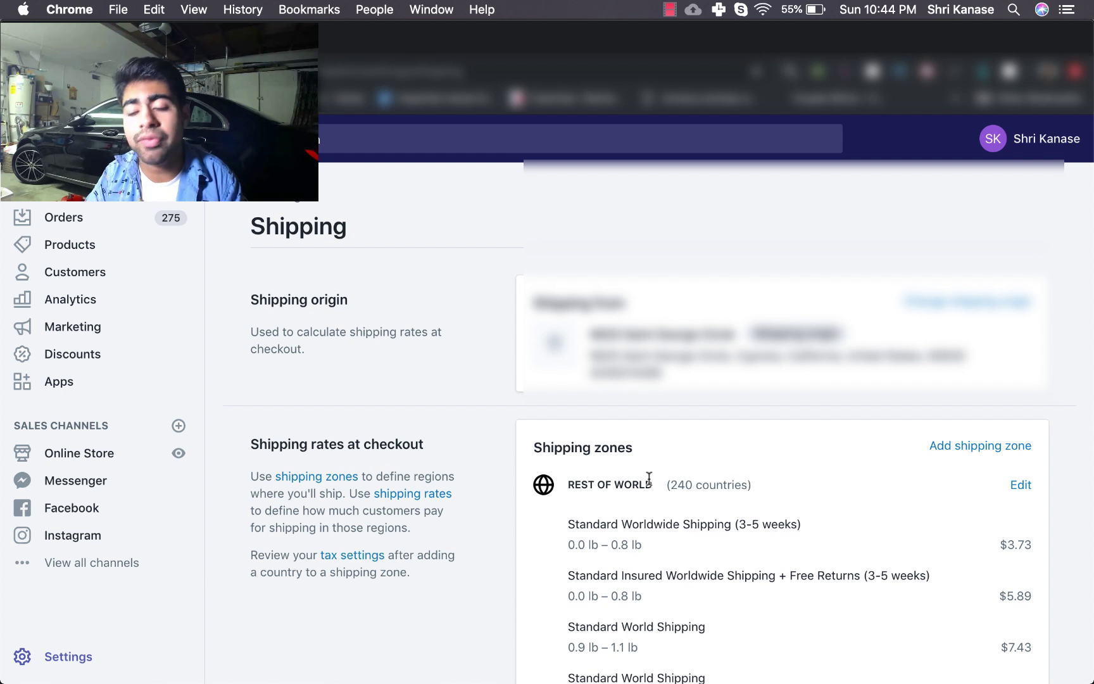
scroll(649, 481, down, 5)
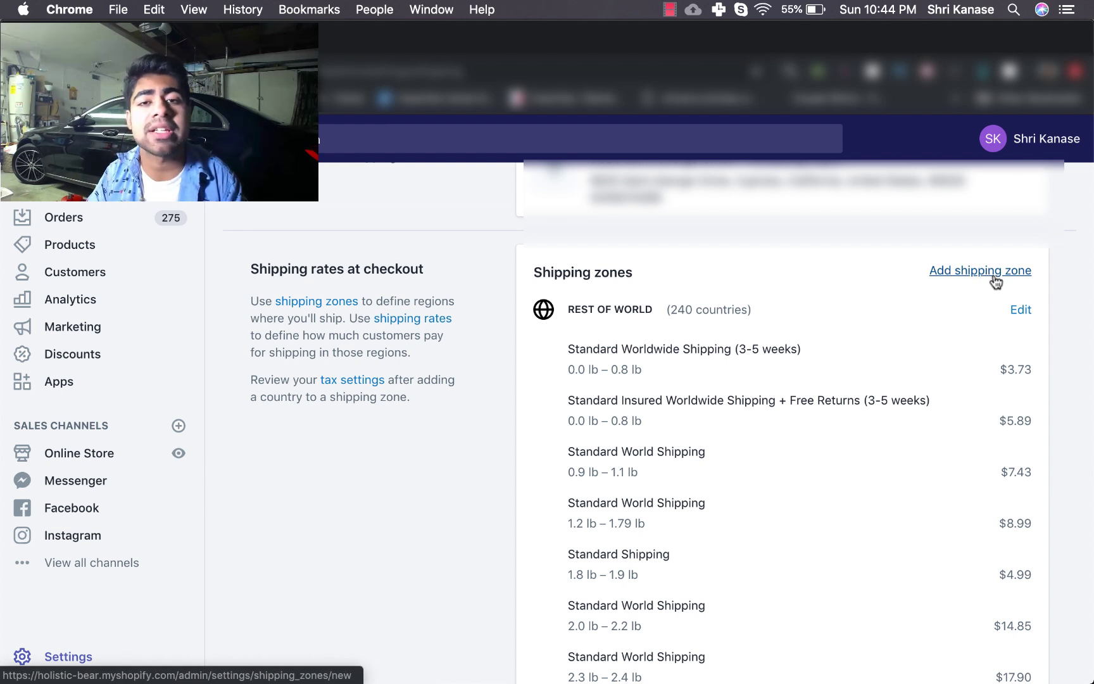
Look over the USA zone's rates, then start a new shipping zone.
scroll(994, 279, down, 2)
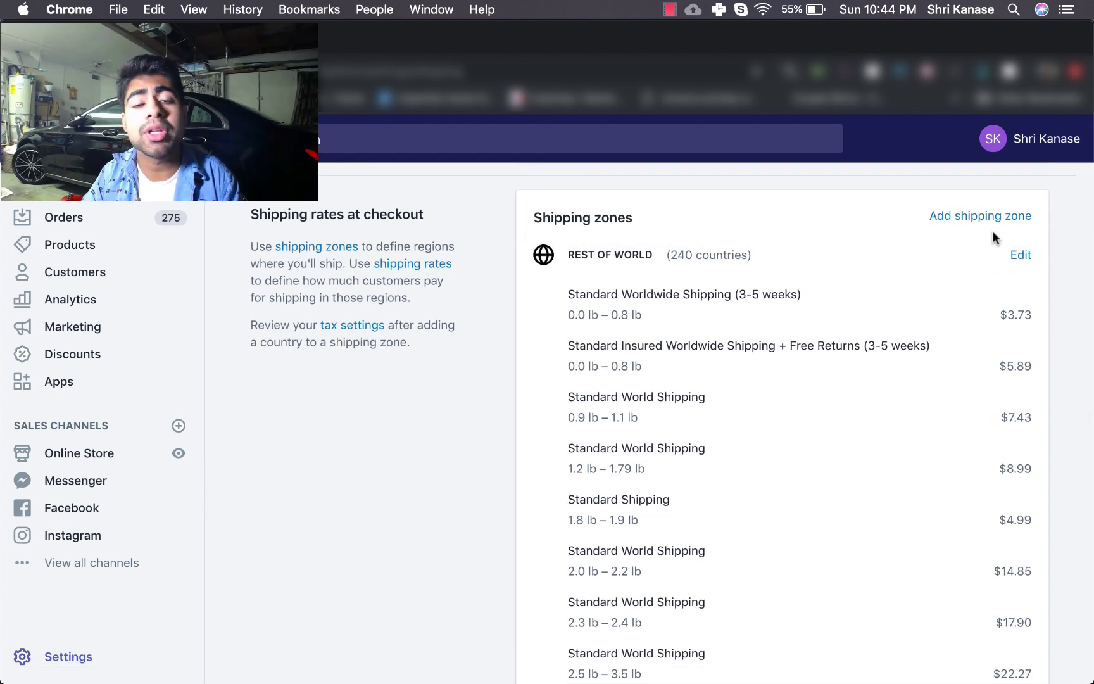
scroll(856, 242, down, 3)
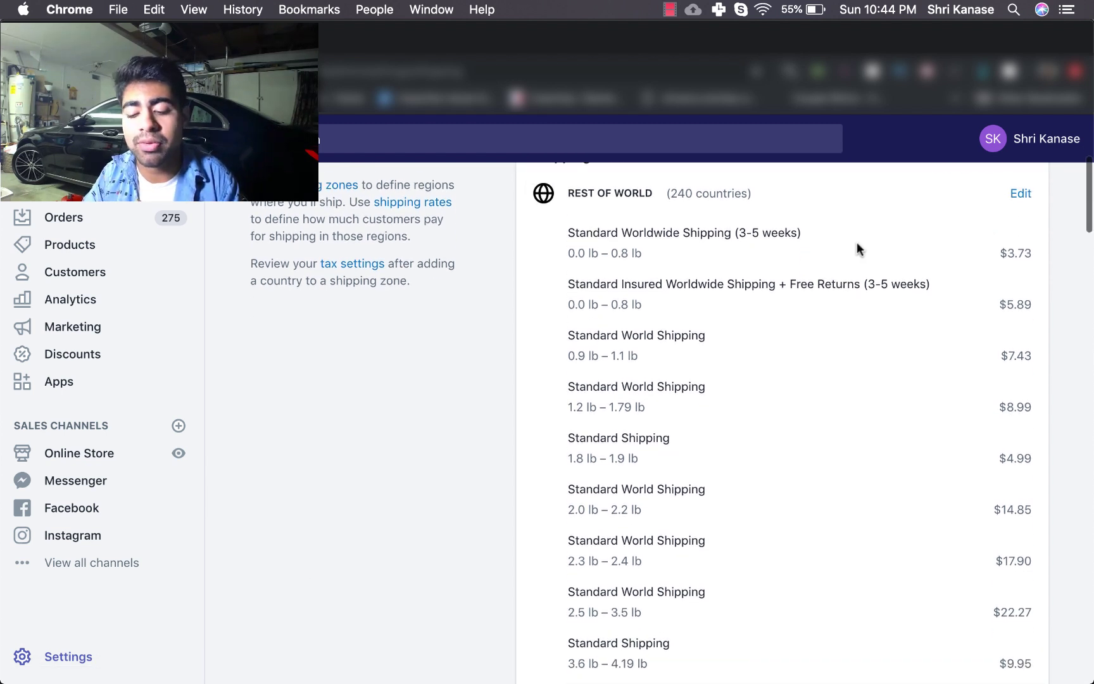
scroll(590, 193, up, 1)
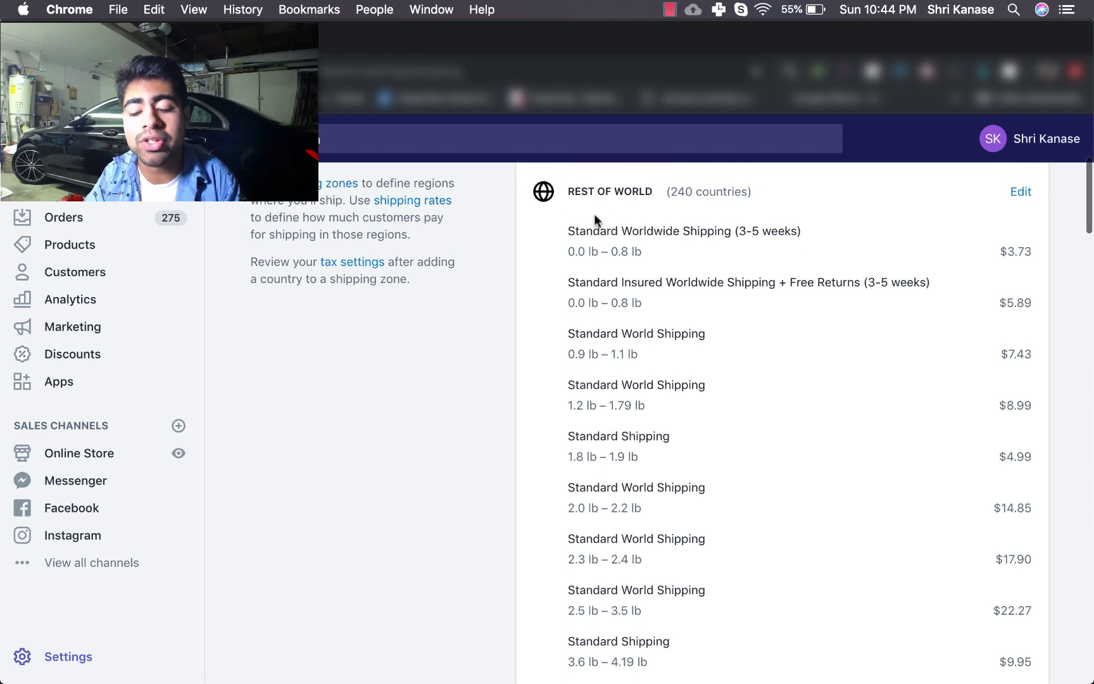
scroll(594, 216, down, 8)
scroll(594, 215, down, 20)
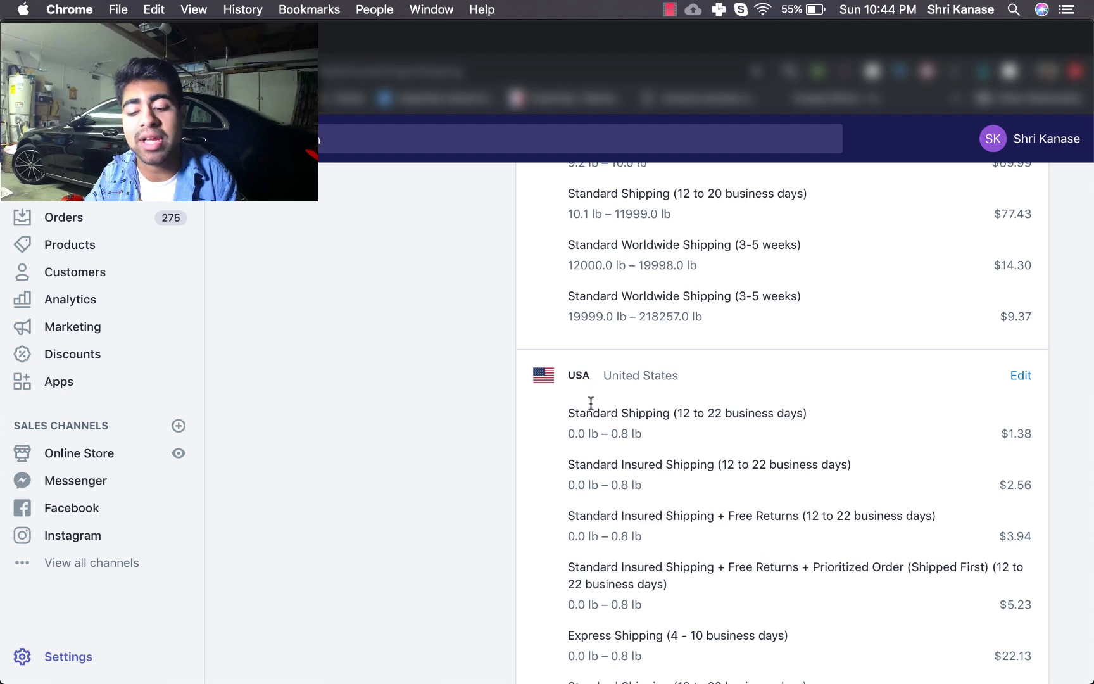
scroll(594, 405, up, 20)
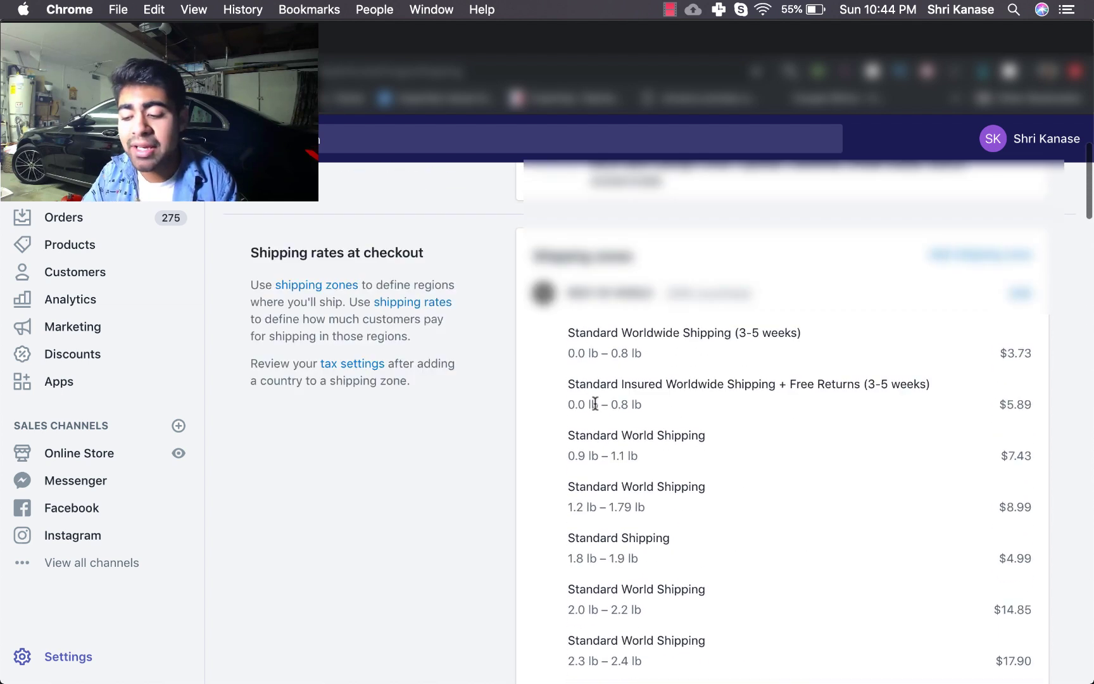
click(948, 352)
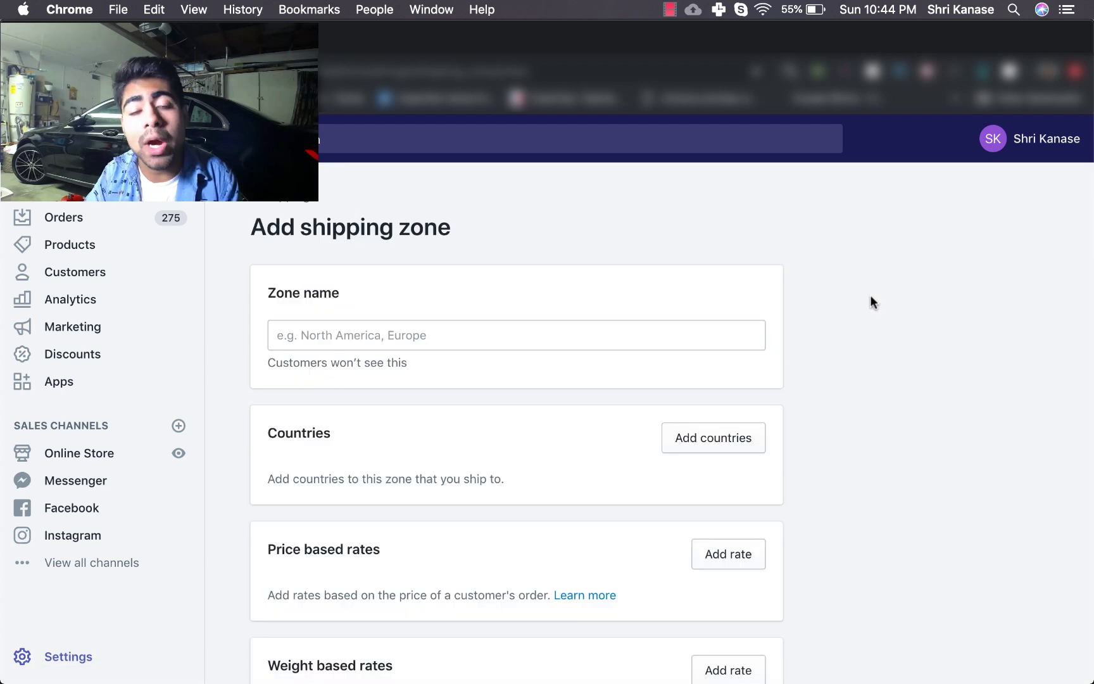
Look over the empty Add shipping zone form and return to Shipping settings without saving.
scroll(842, 310, down, 5)
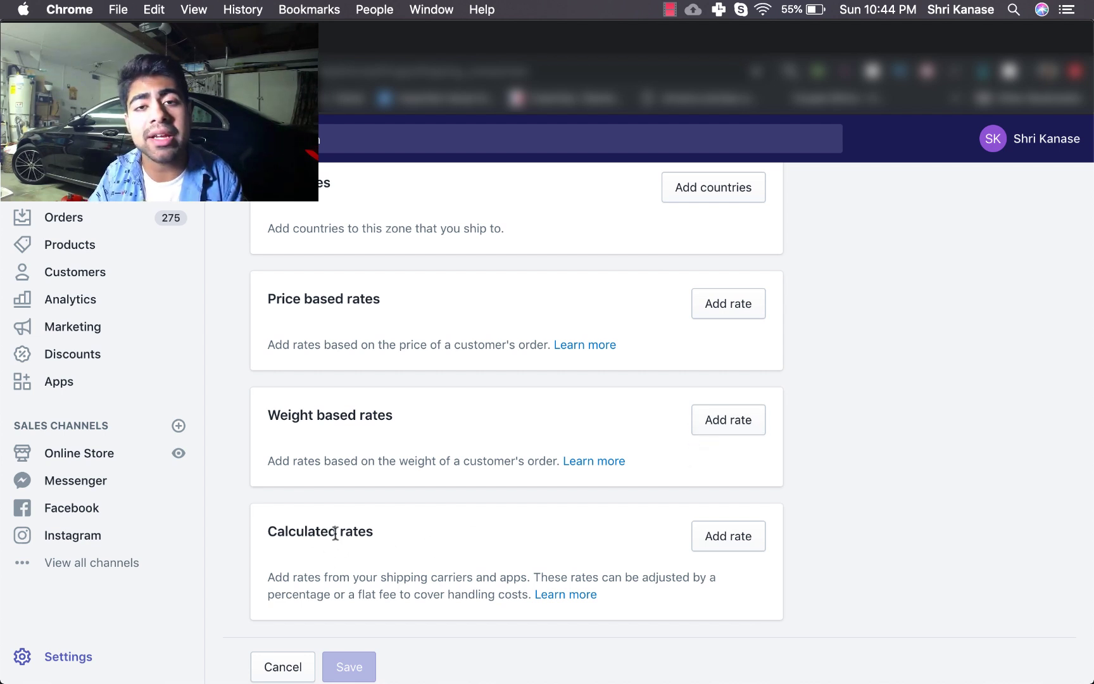
scroll(335, 536, up, 1)
scroll(333, 481, up, 1)
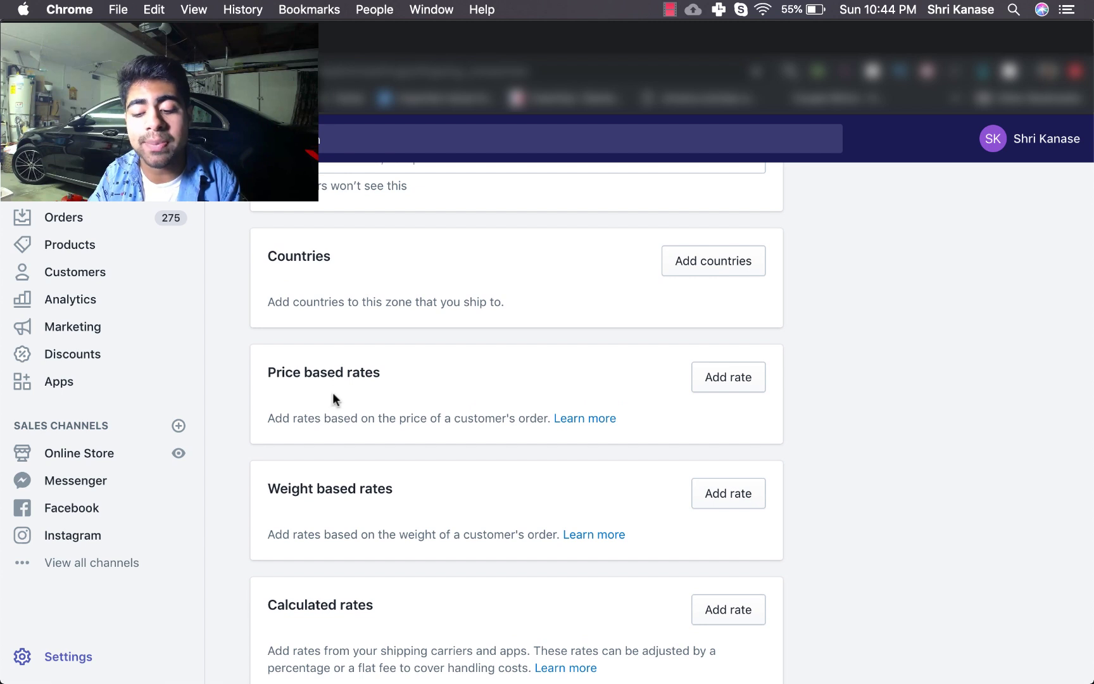
scroll(330, 391, down, 2)
scroll(322, 415, up, 5)
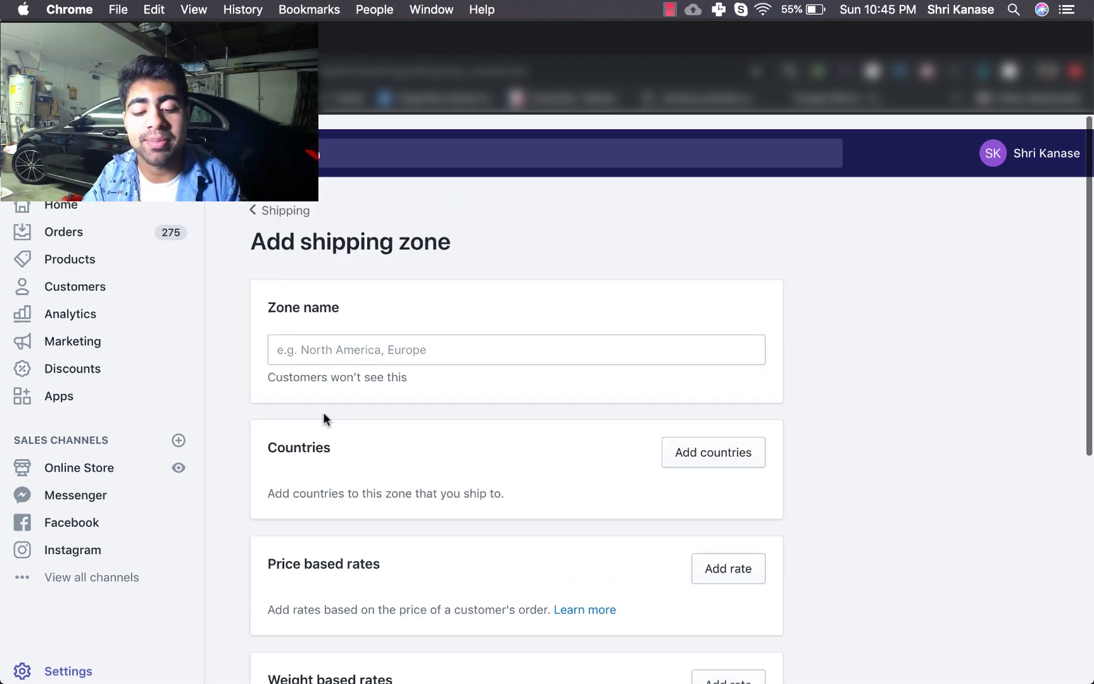
click(289, 197)
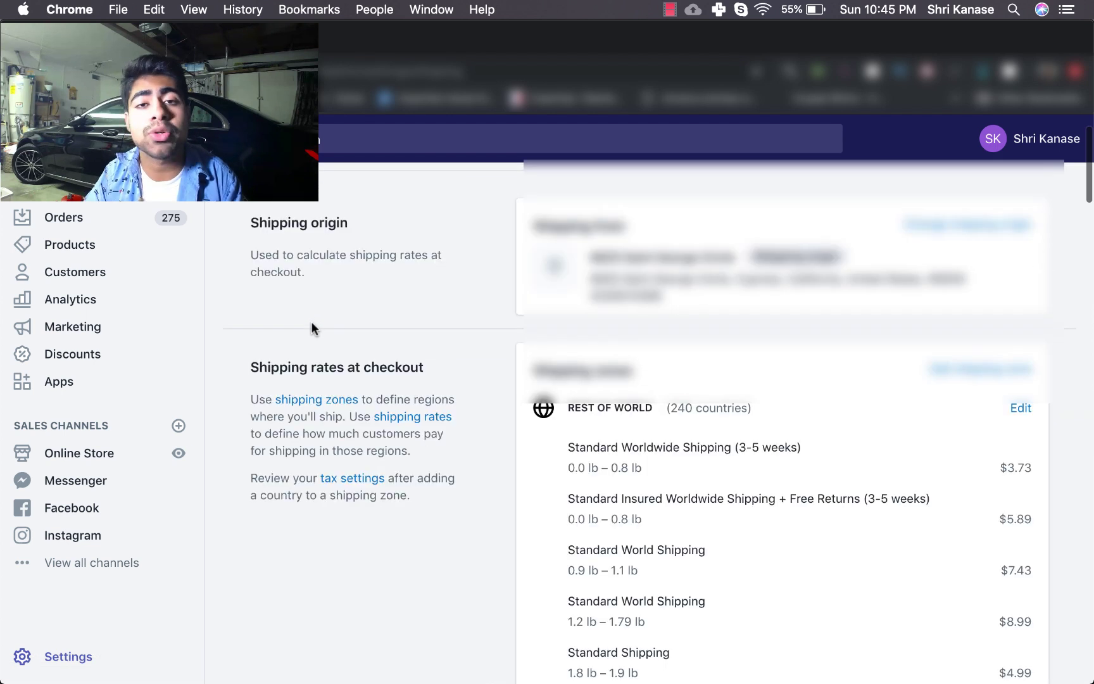
Scroll past the Rest of World rates and open the USA zone for editing.
scroll(311, 321, down, 3)
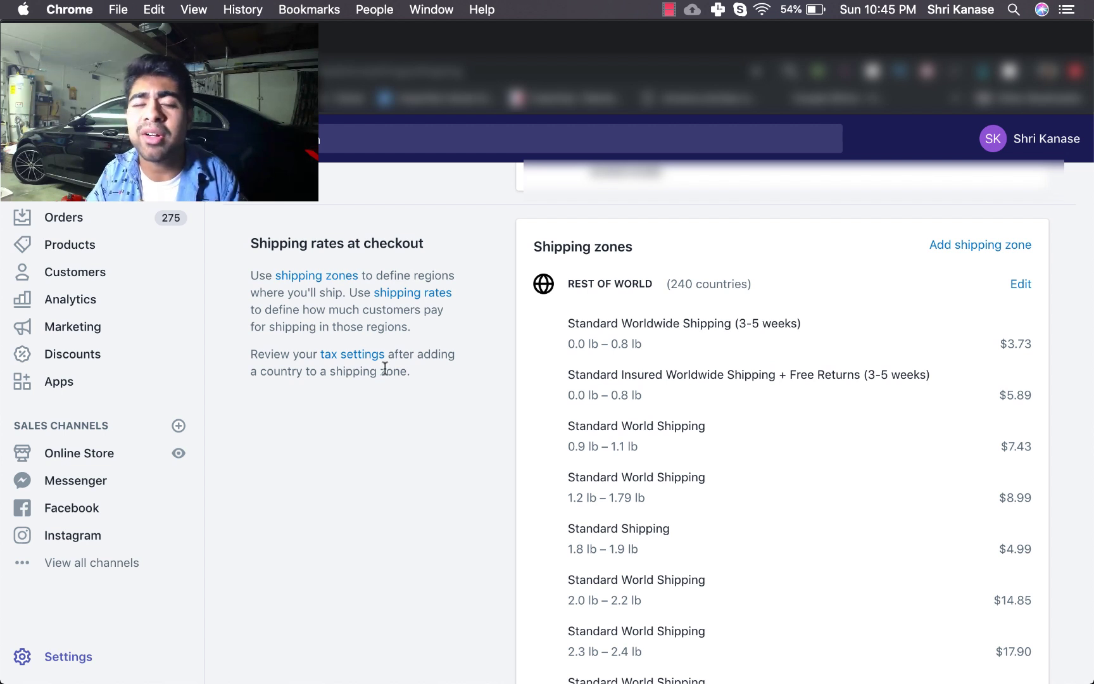
scroll(385, 368, down, 2)
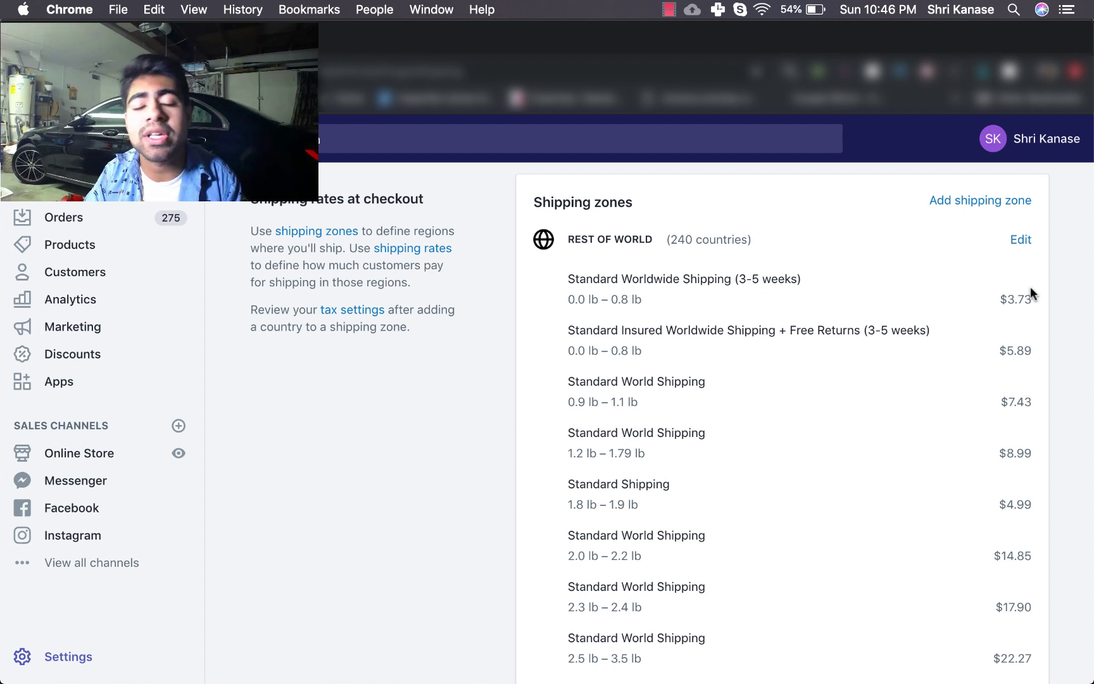
scroll(1030, 286, up, 2)
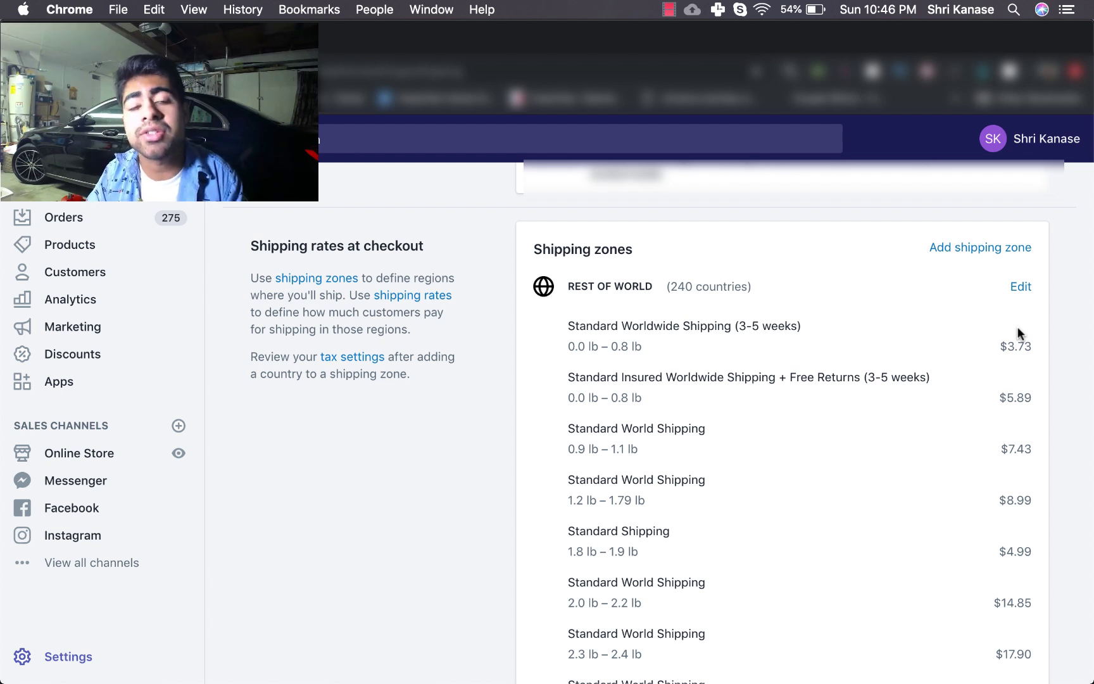
scroll(1017, 327, down, 1)
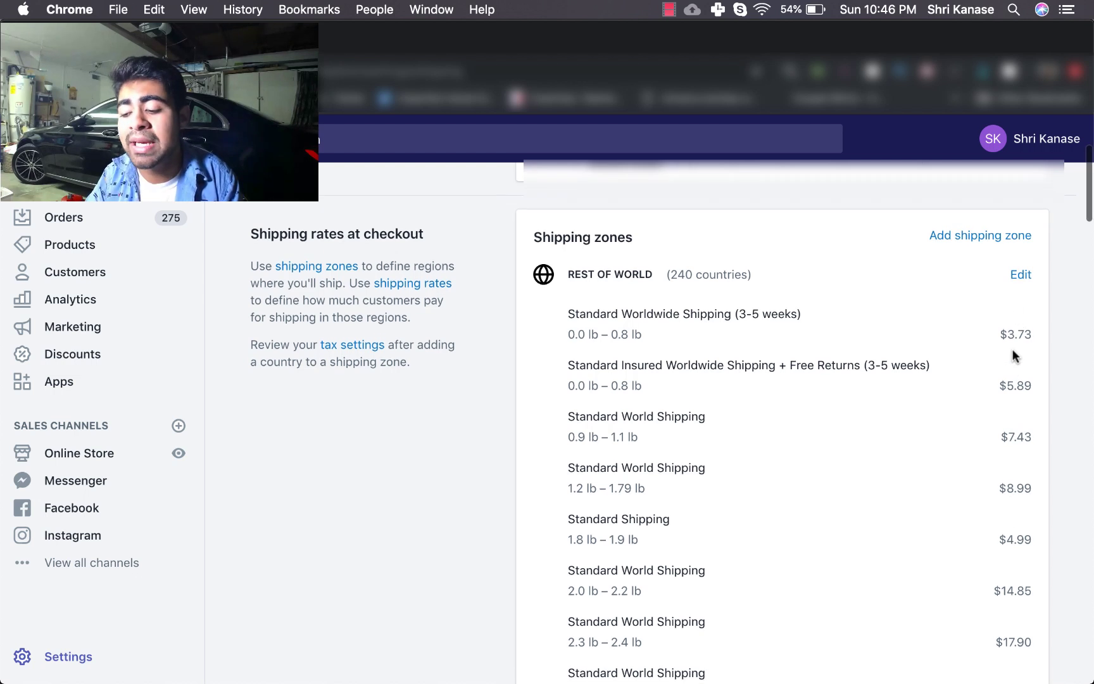
scroll(1014, 350, down, 2)
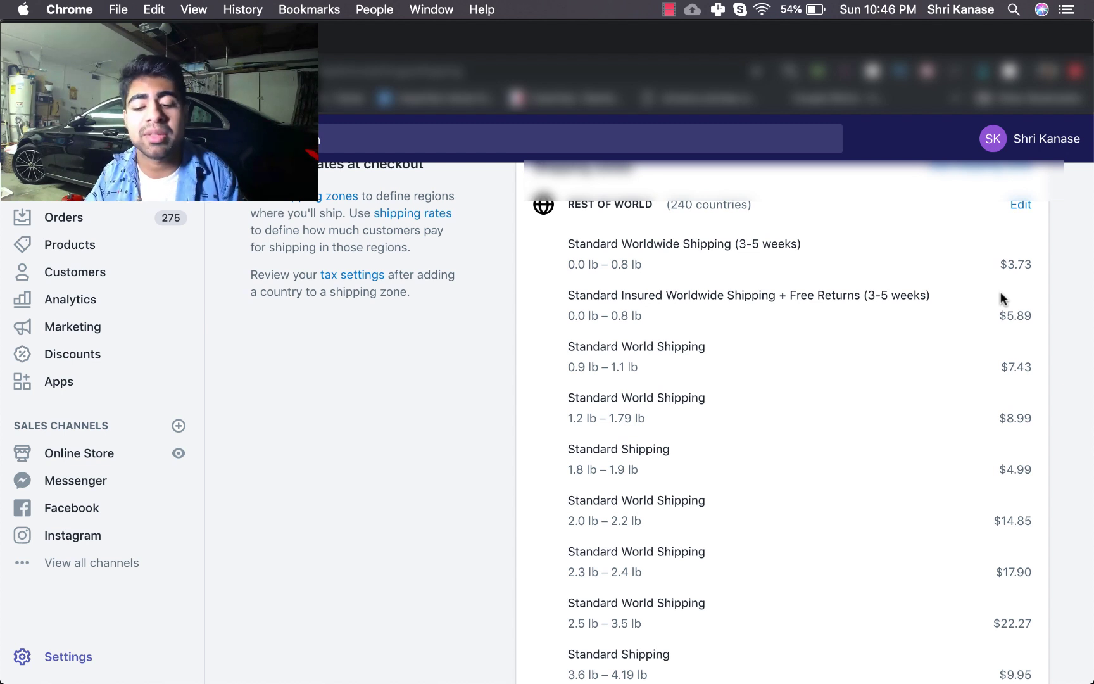
scroll(994, 302, up, 1)
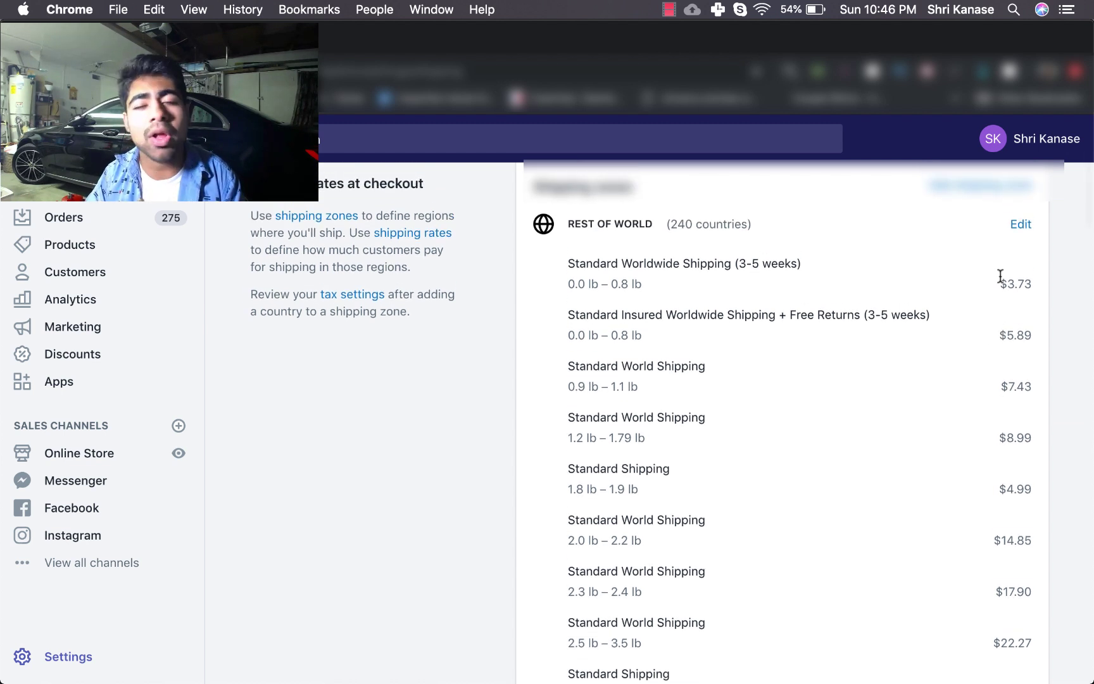
scroll(1000, 276, down, 20)
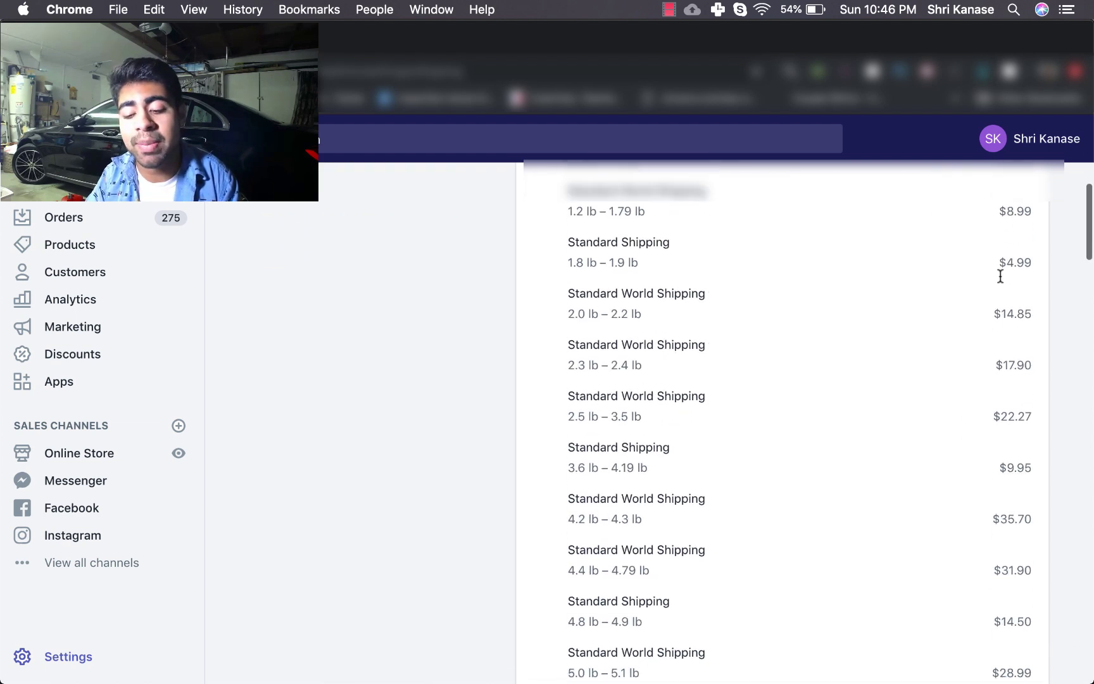
scroll(1000, 276, down, 3)
scroll(857, 339, up, 2)
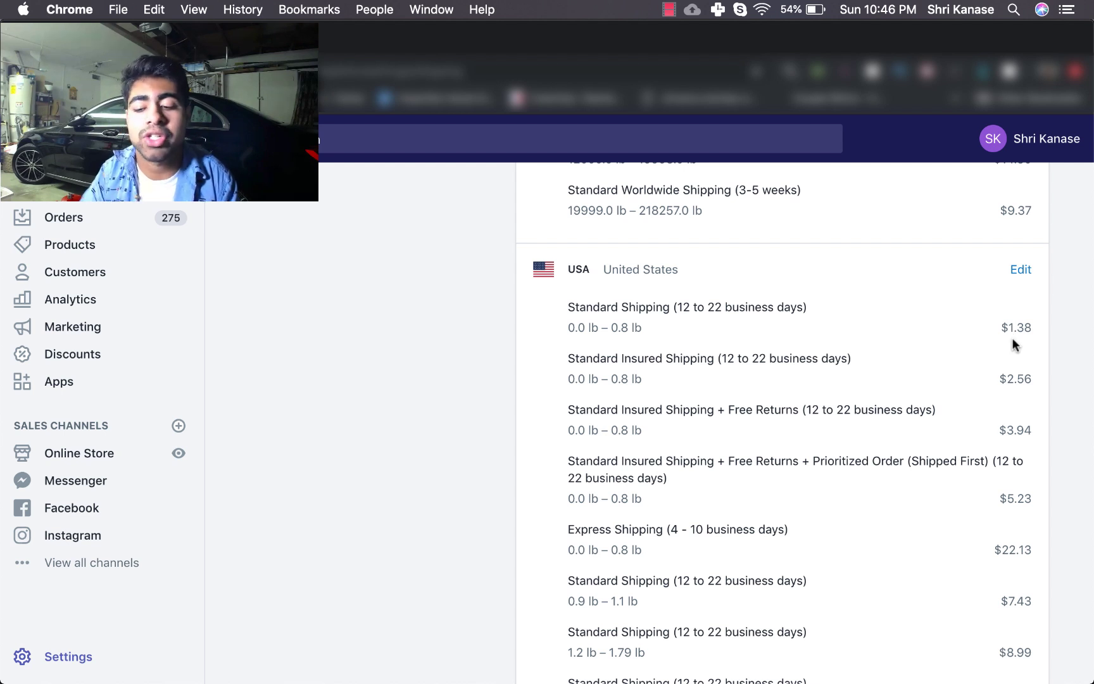
click(1021, 270)
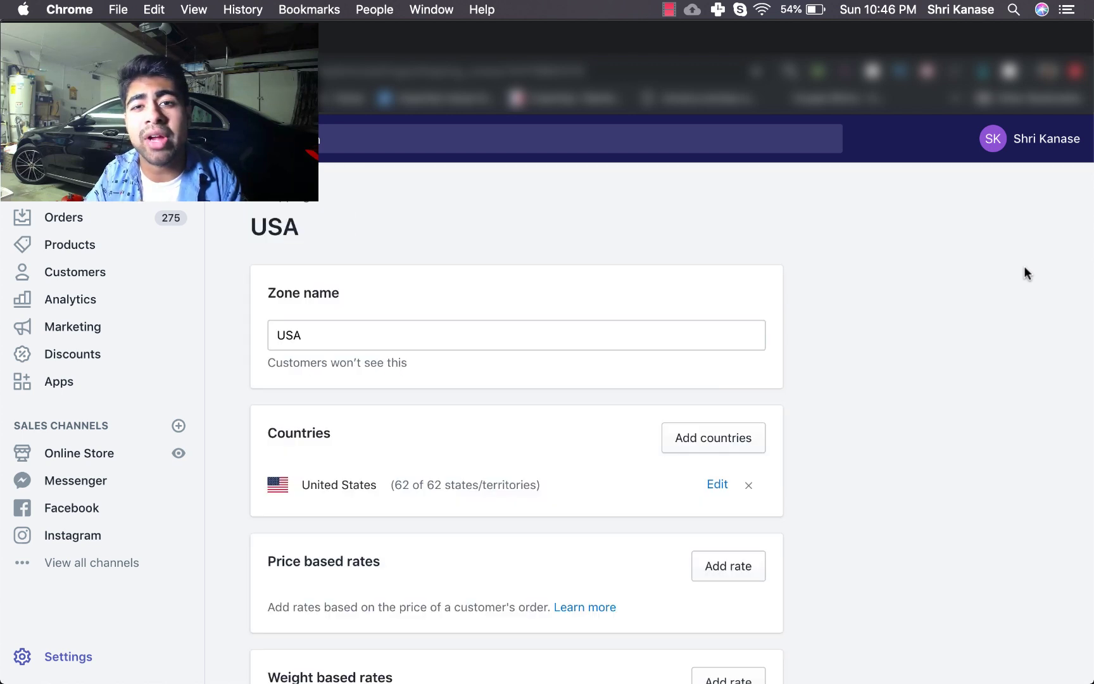
scroll(1025, 272, down, 8)
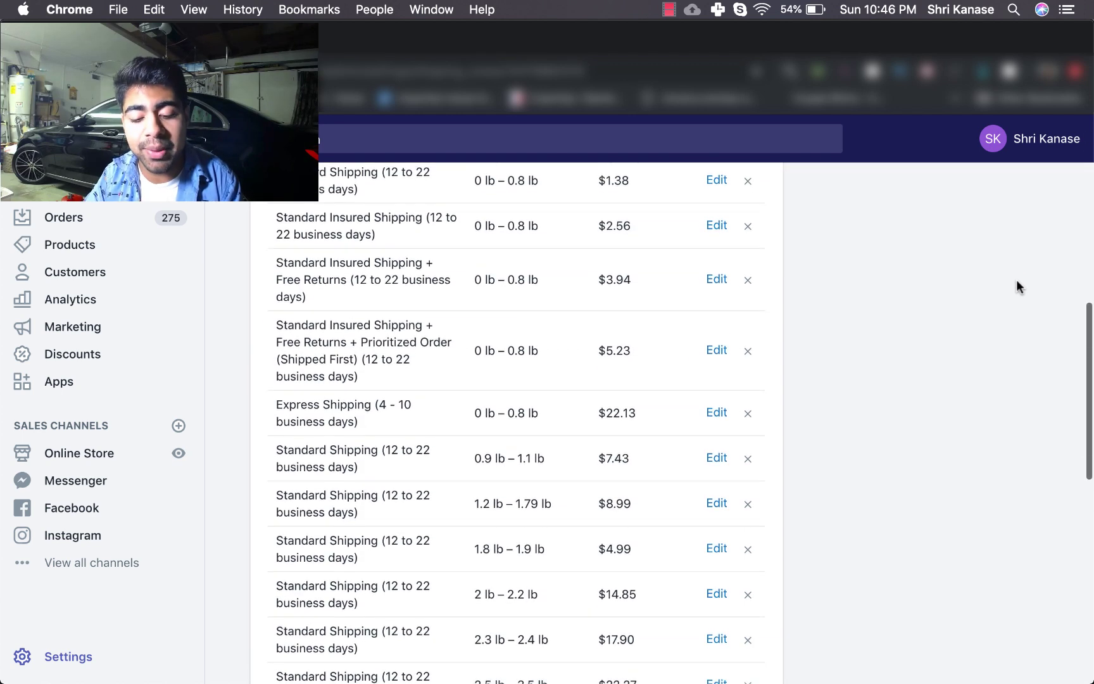
scroll(1016, 287, up, 1)
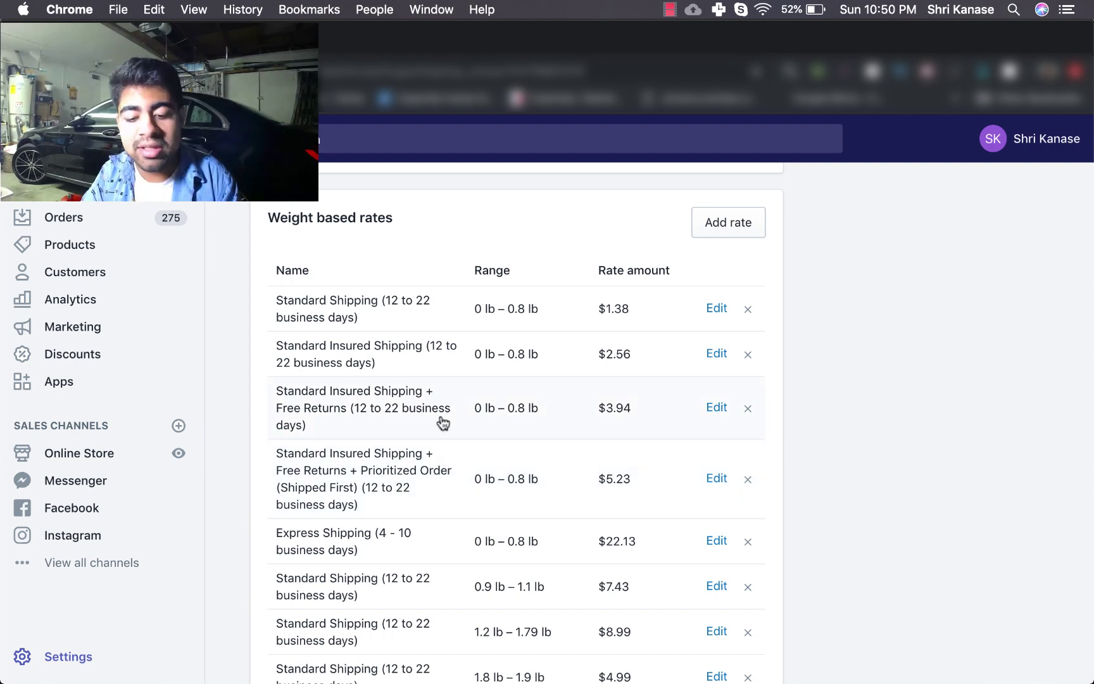
Review the USA zone's weight-based rates, then return to the Shipping settings overview.
scroll(443, 423, up, 1)
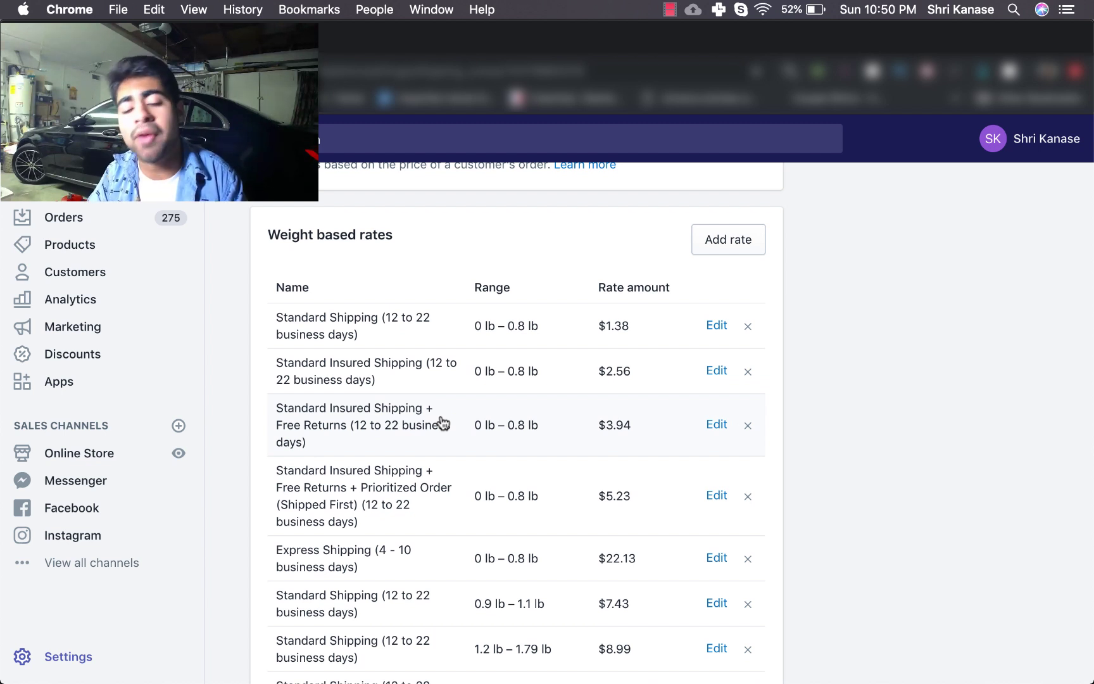
scroll(443, 423, down, 1)
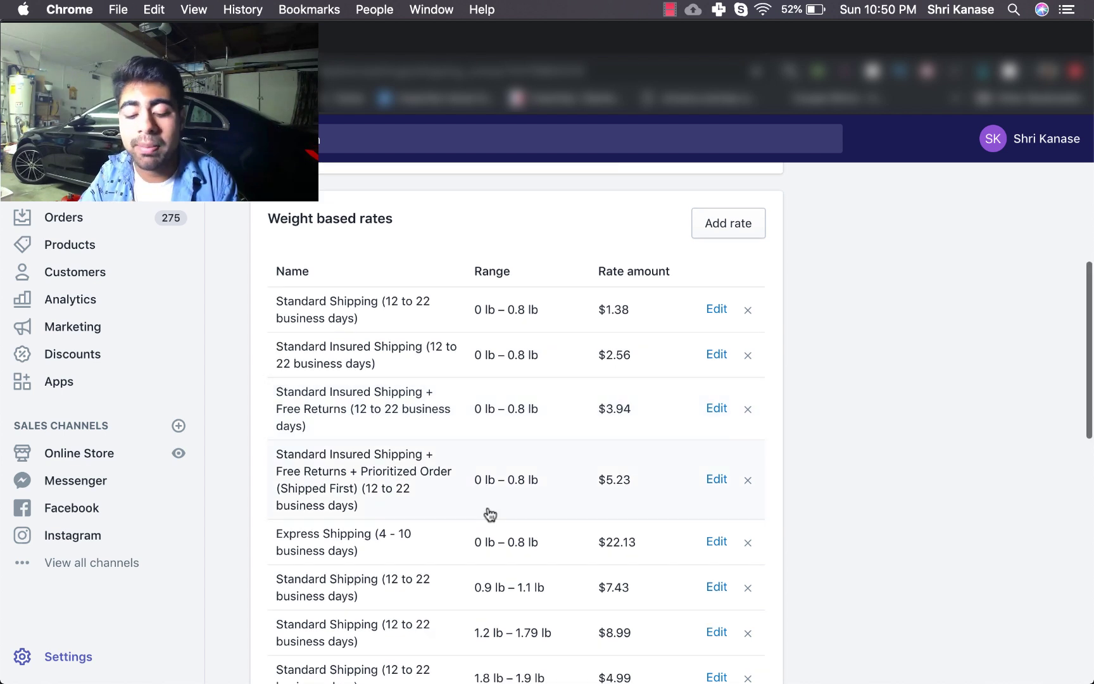
scroll(445, 356, down, 3)
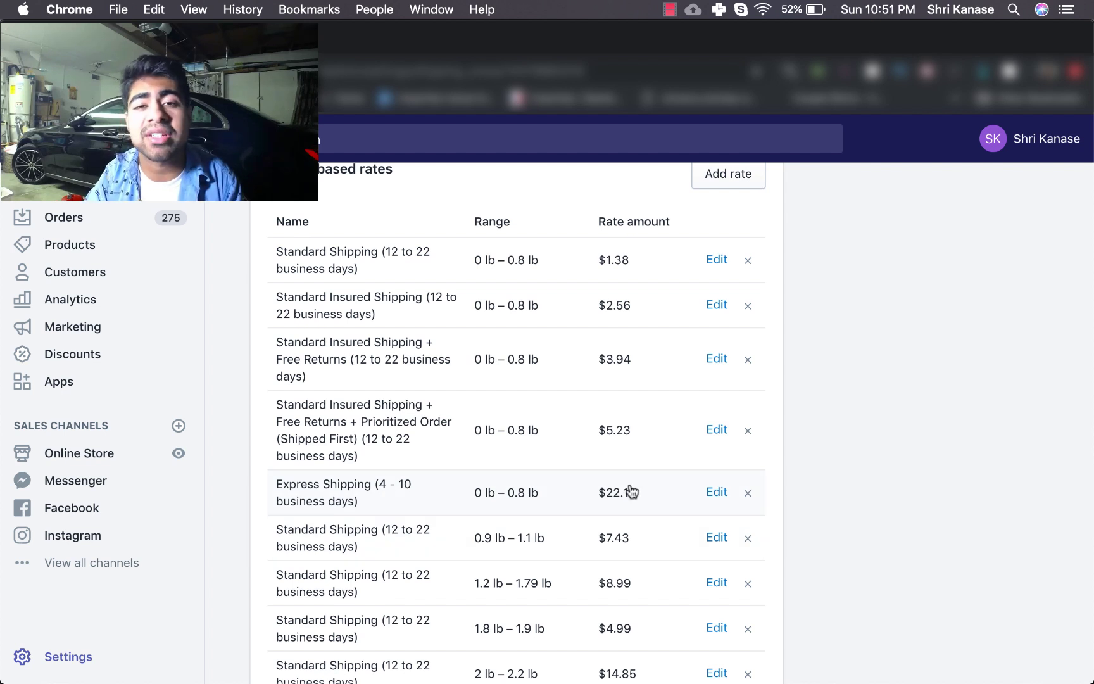
scroll(630, 490, up, 1)
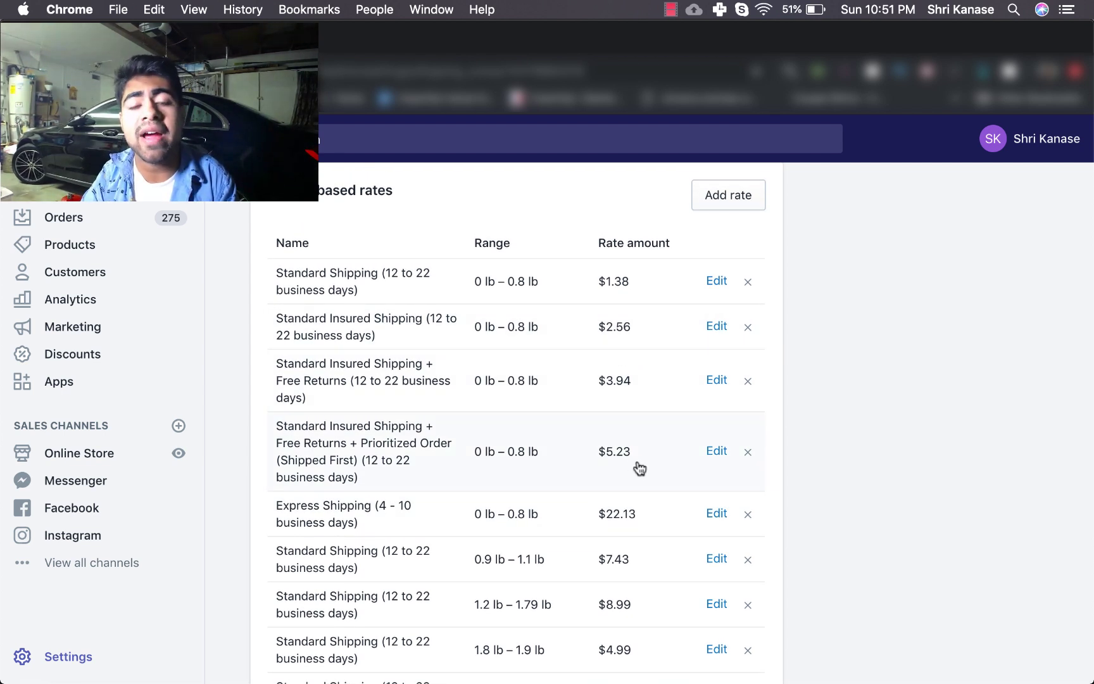
scroll(639, 468, down, 5)
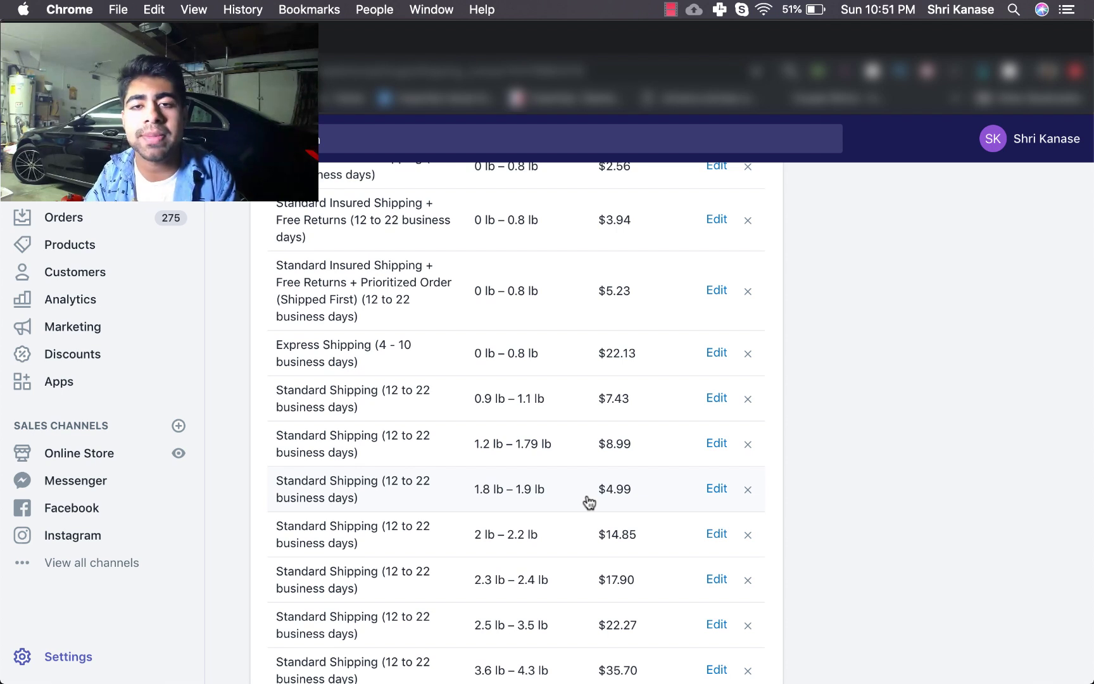
scroll(589, 503, up, 5)
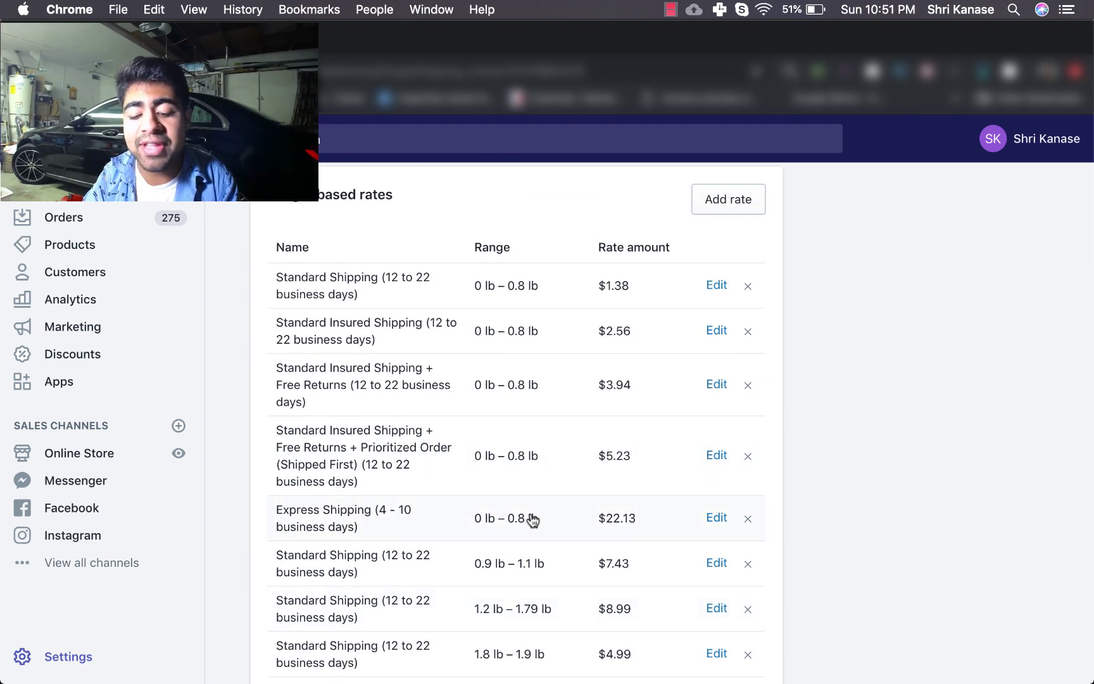
scroll(533, 520, up, 4)
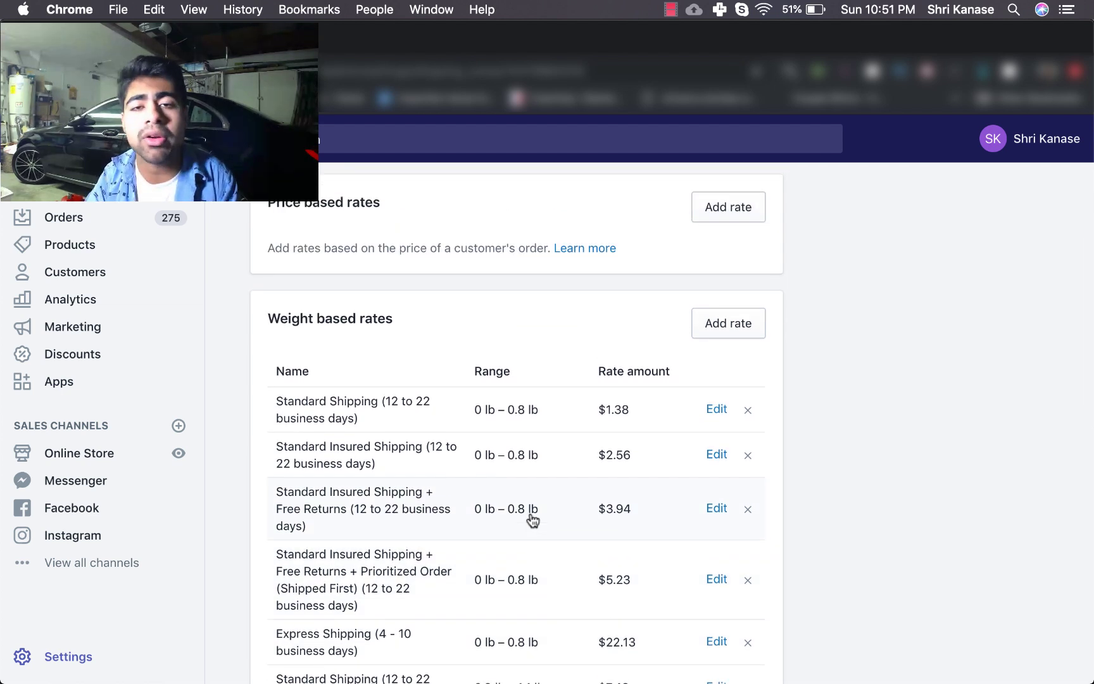
scroll(533, 520, up, 10)
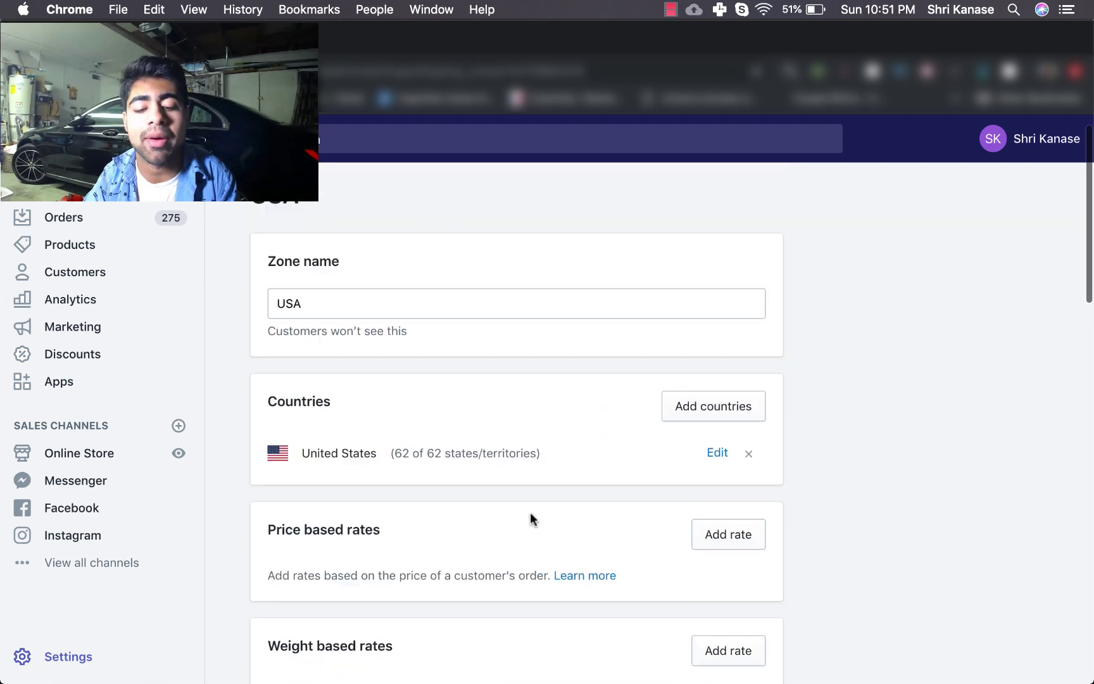
click(289, 205)
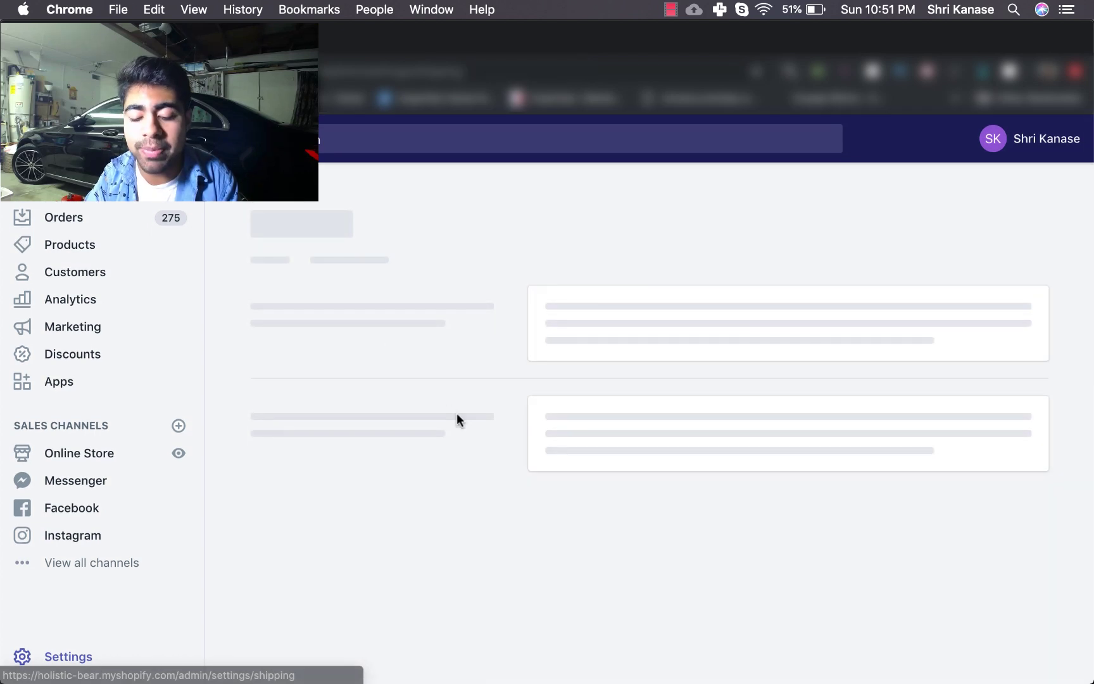
Highlight the USA zone's first Standard Shipping rate: 0.0 lb – 0.8 lb for $1.38.
scroll(456, 415, down, 2)
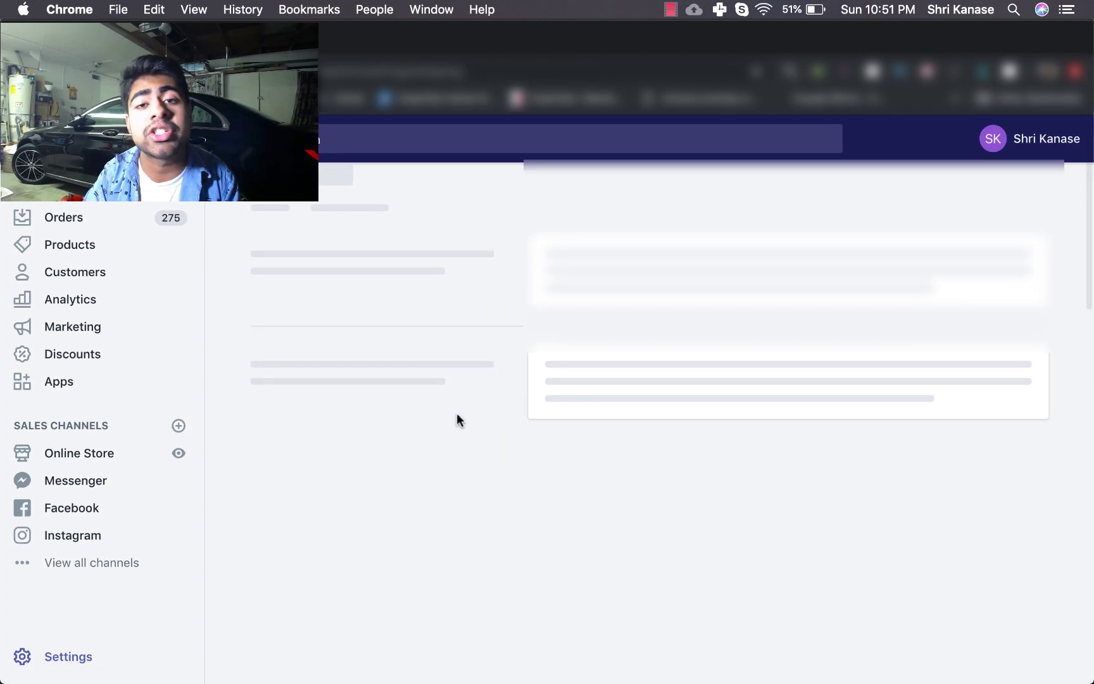
scroll(457, 418, down, 20)
scroll(457, 413, down, 4)
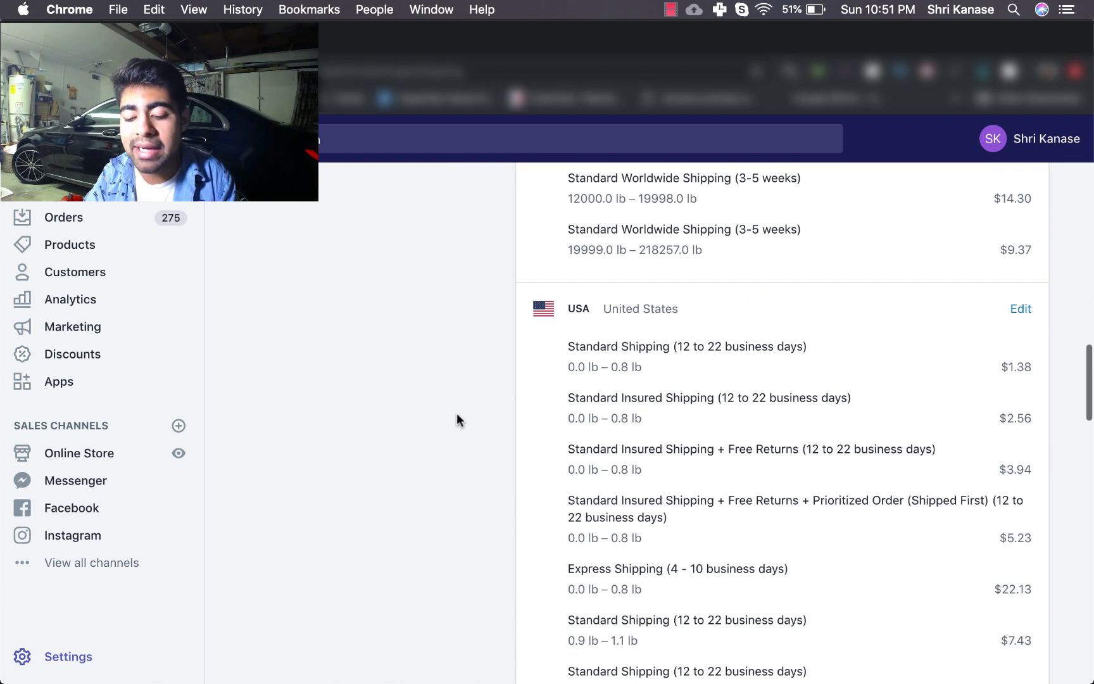
drag(578, 367, 658, 378)
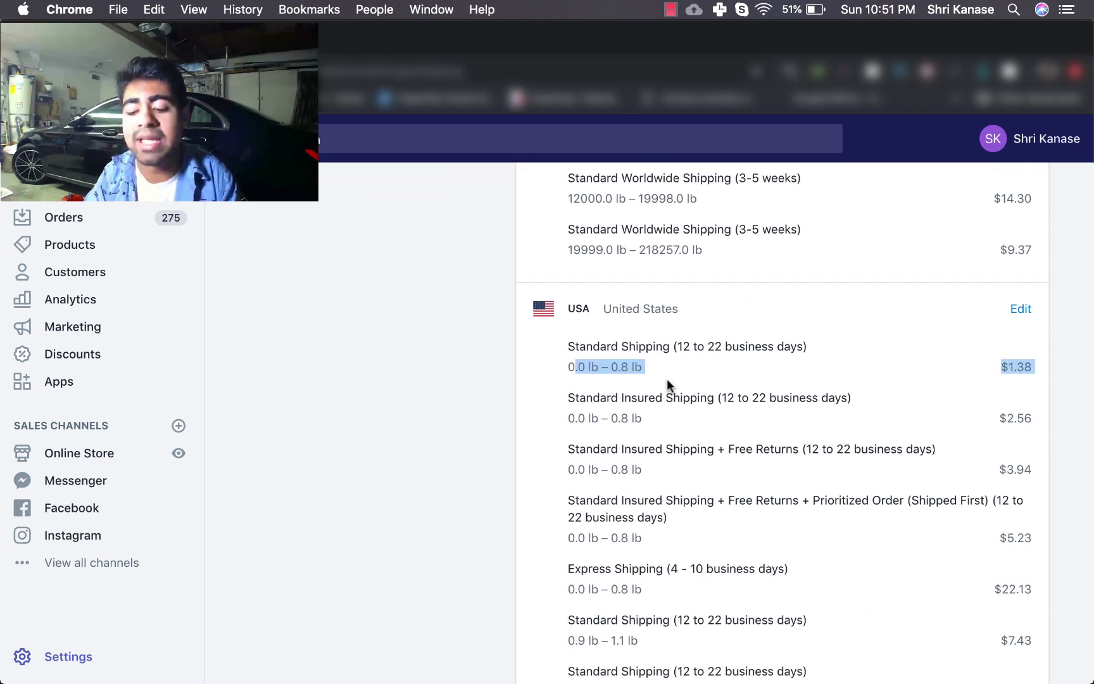
click(667, 379)
scroll(642, 376, down, 1)
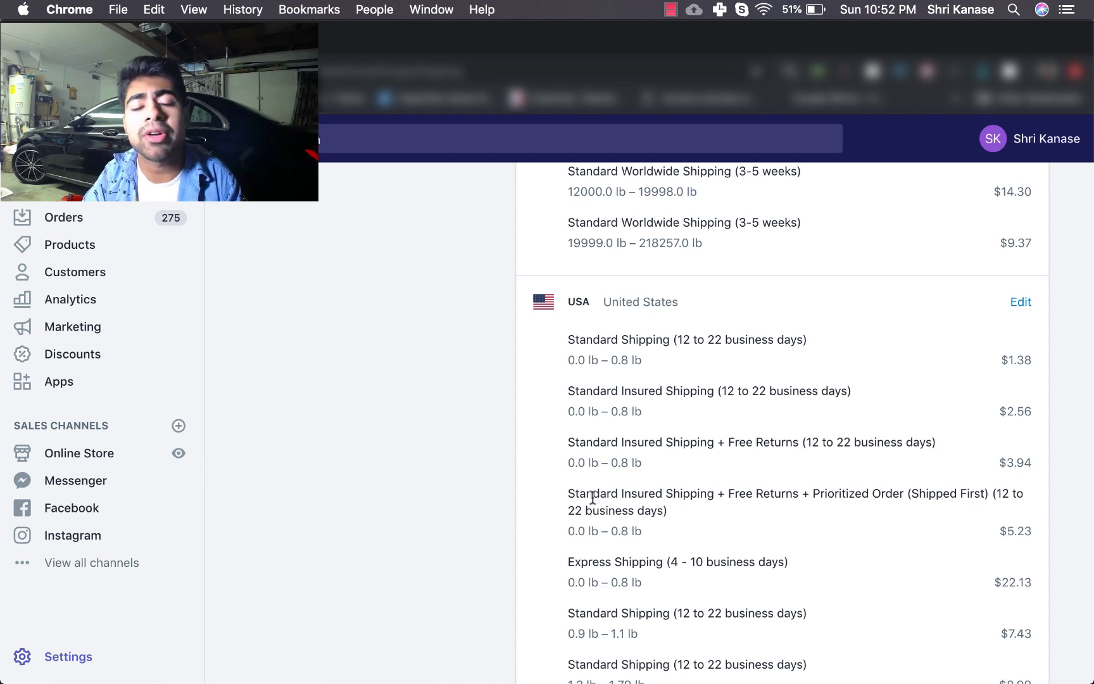
scroll(592, 432, down, 1)
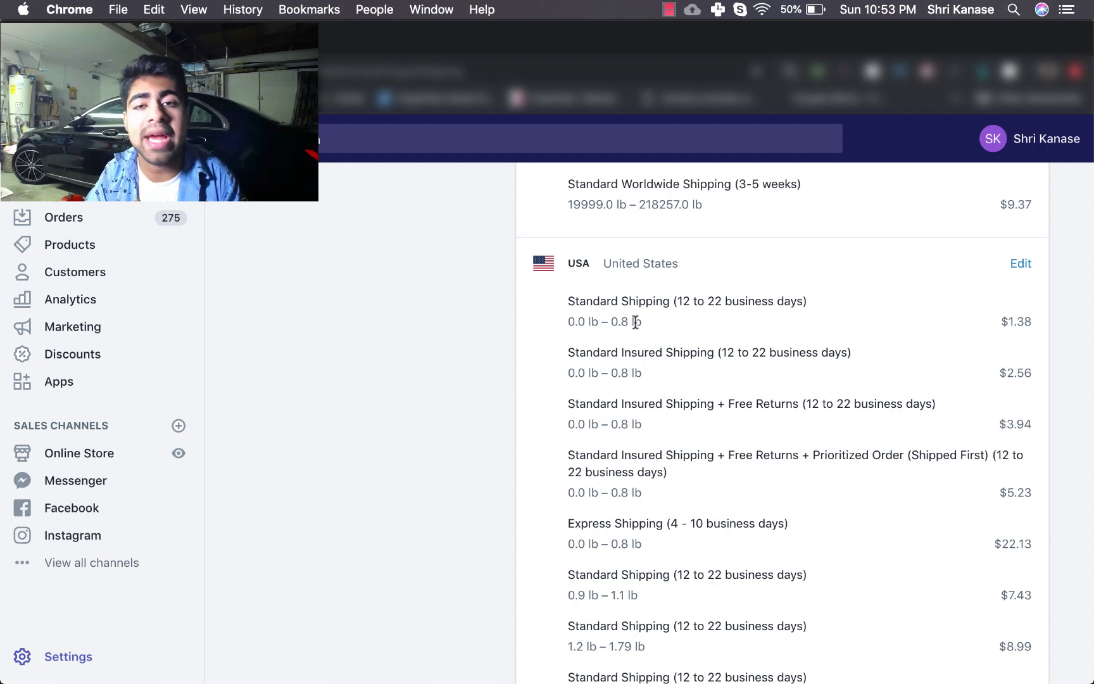
drag(652, 326, 569, 324)
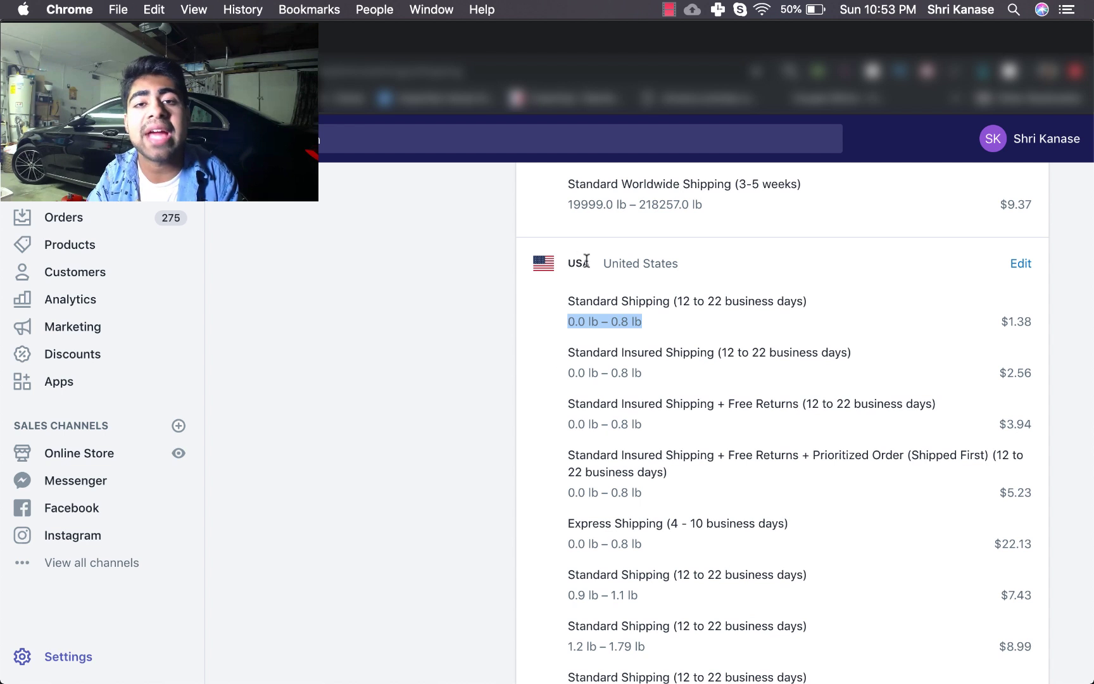
click(584, 342)
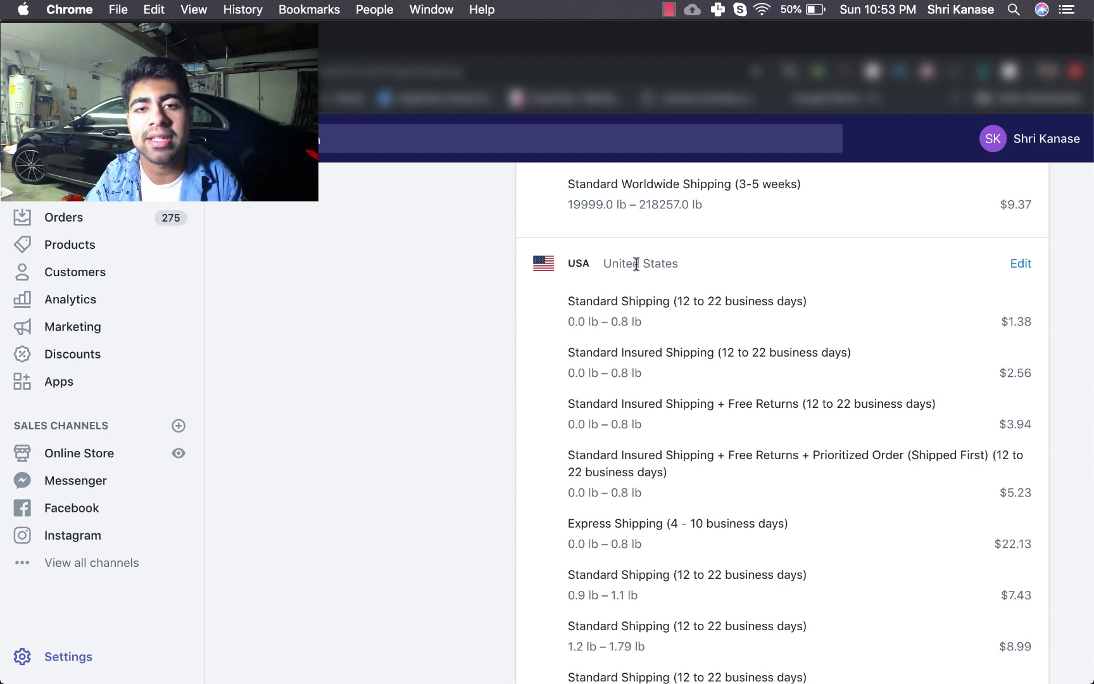
scroll(636, 264, down, 4)
scroll(642, 456, down, 1)
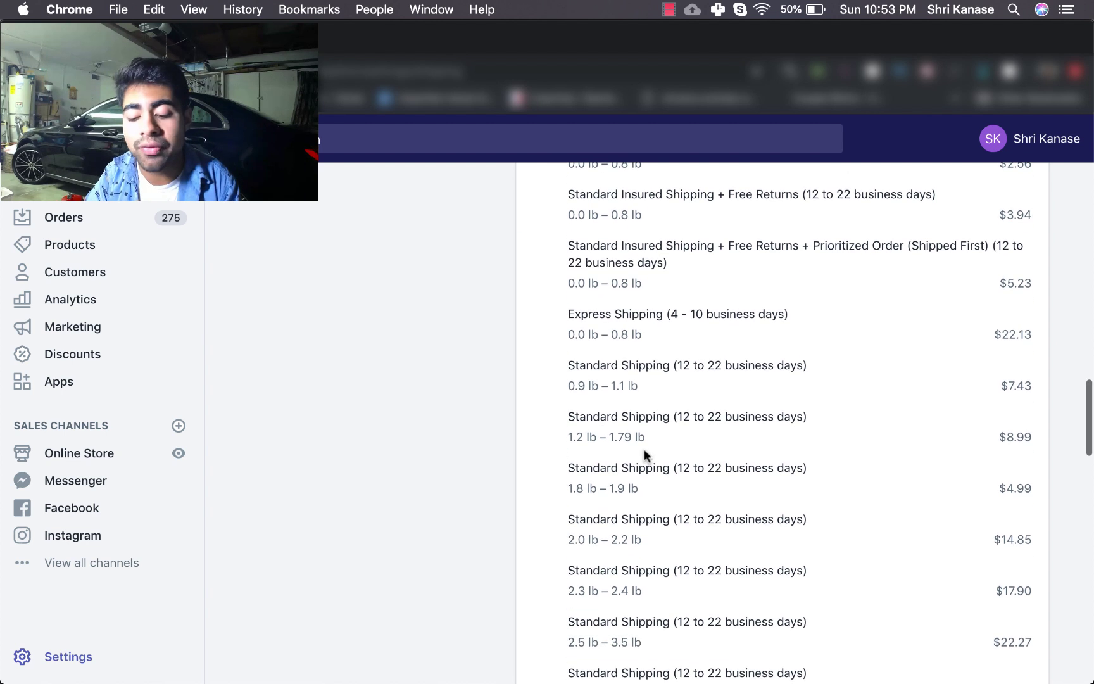
scroll(629, 504, up, 6)
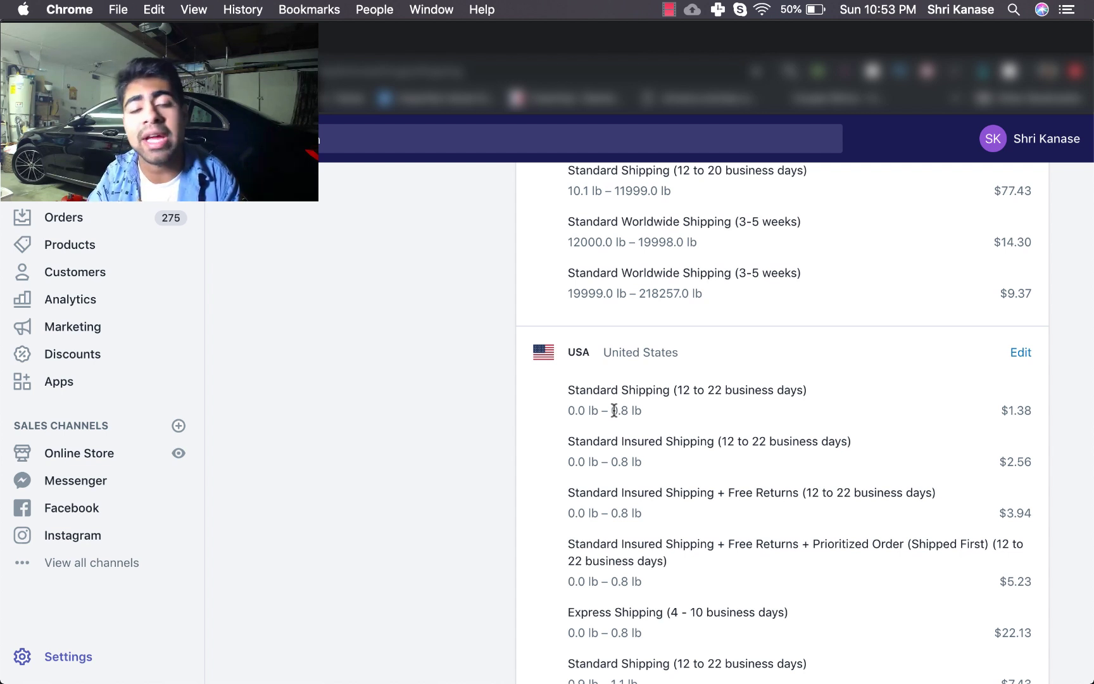
drag(569, 408, 647, 410)
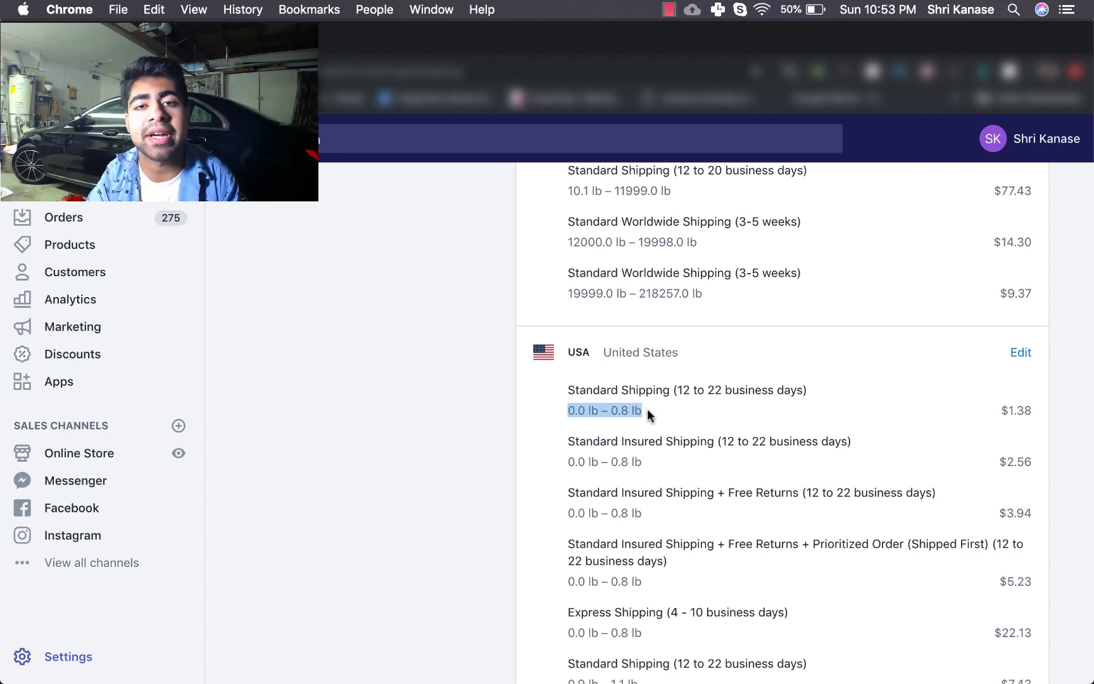
click(635, 418)
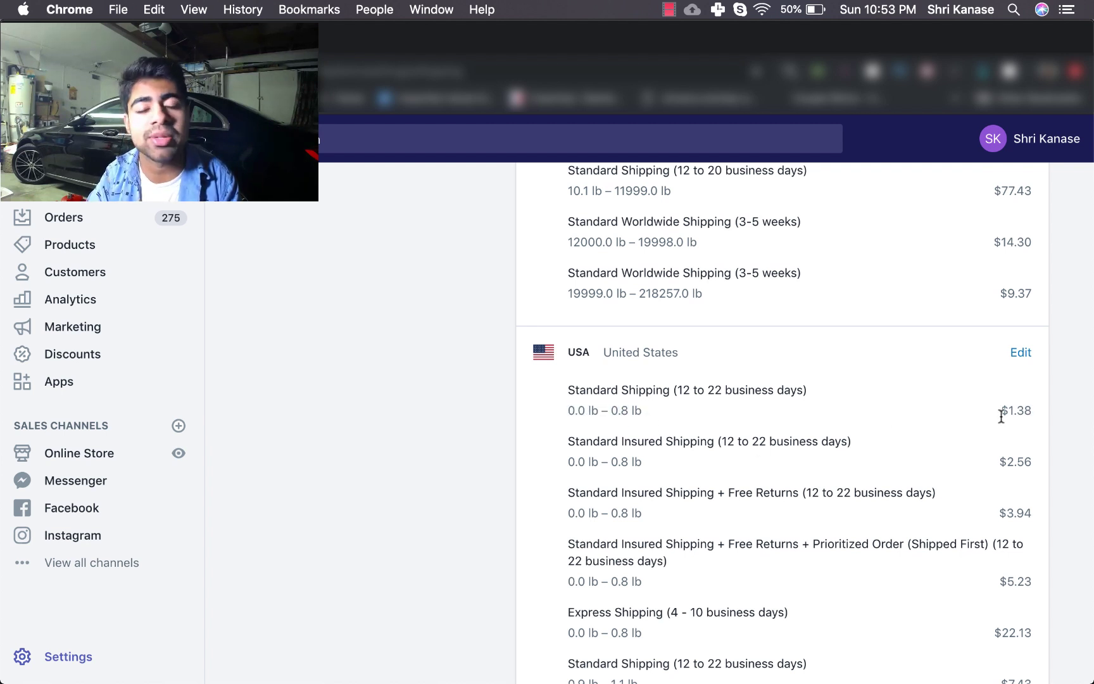
scroll(1013, 443, down, 2)
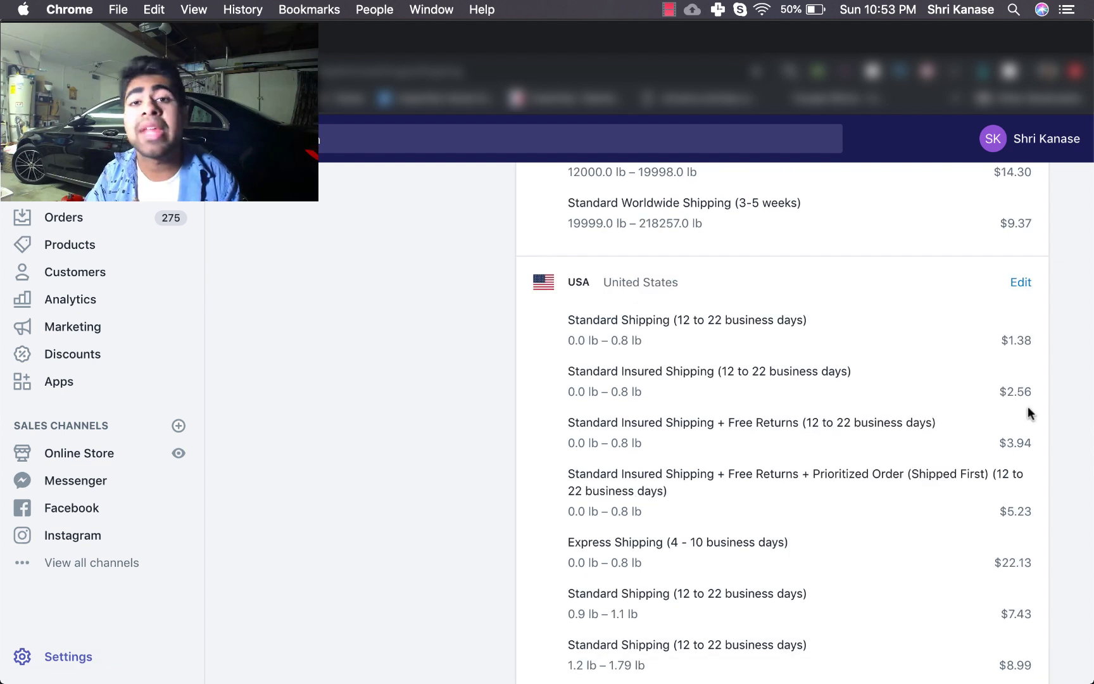
scroll(1023, 343, down, 1)
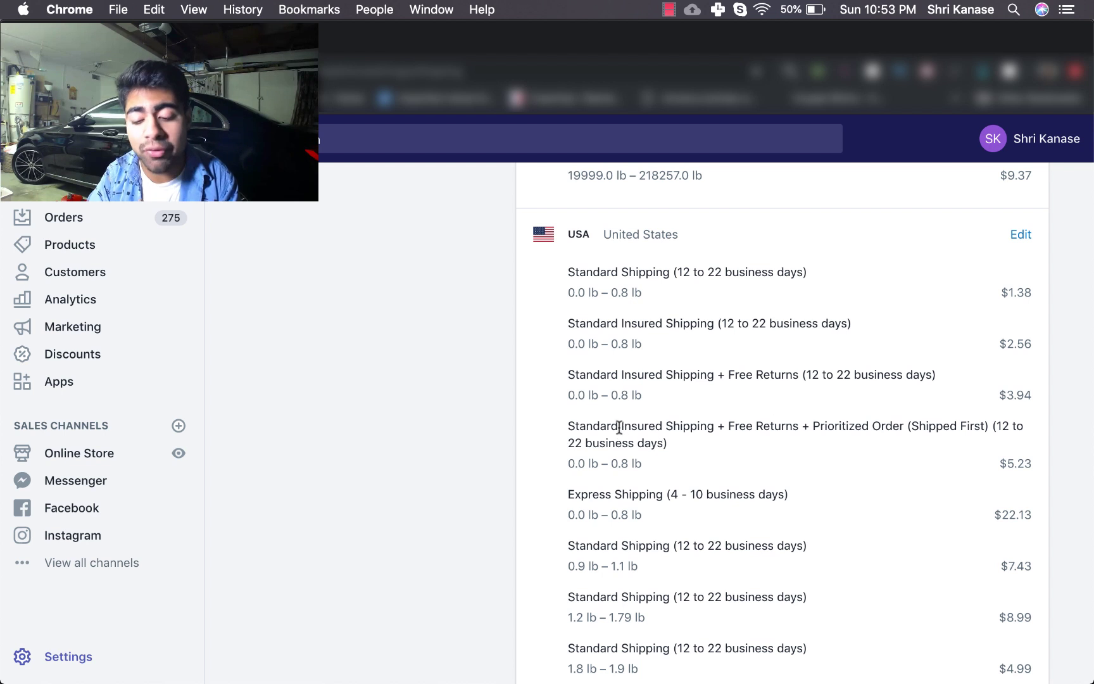
drag(615, 438, 650, 438)
click(827, 454)
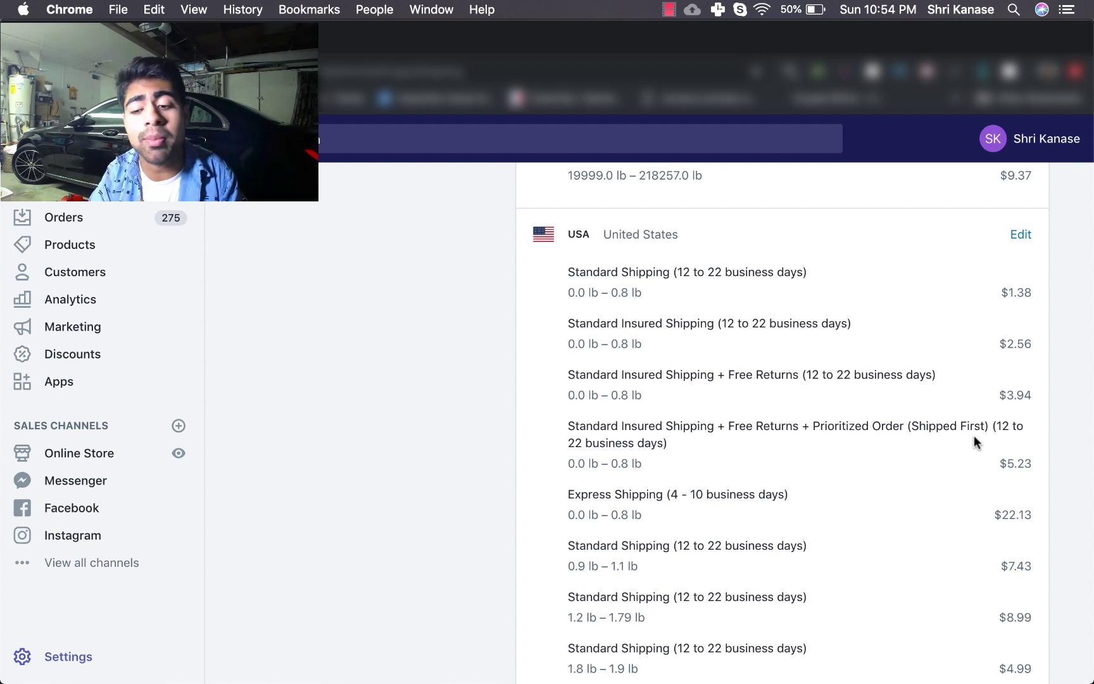
scroll(974, 435, up, 2)
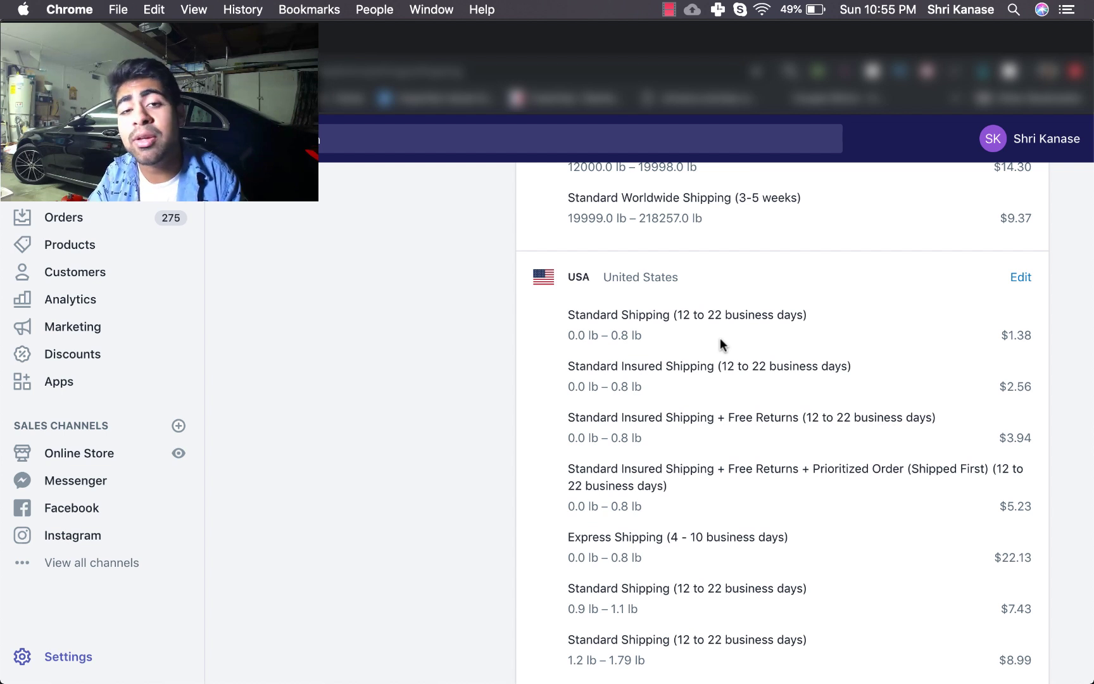
scroll(661, 328, up, 1)
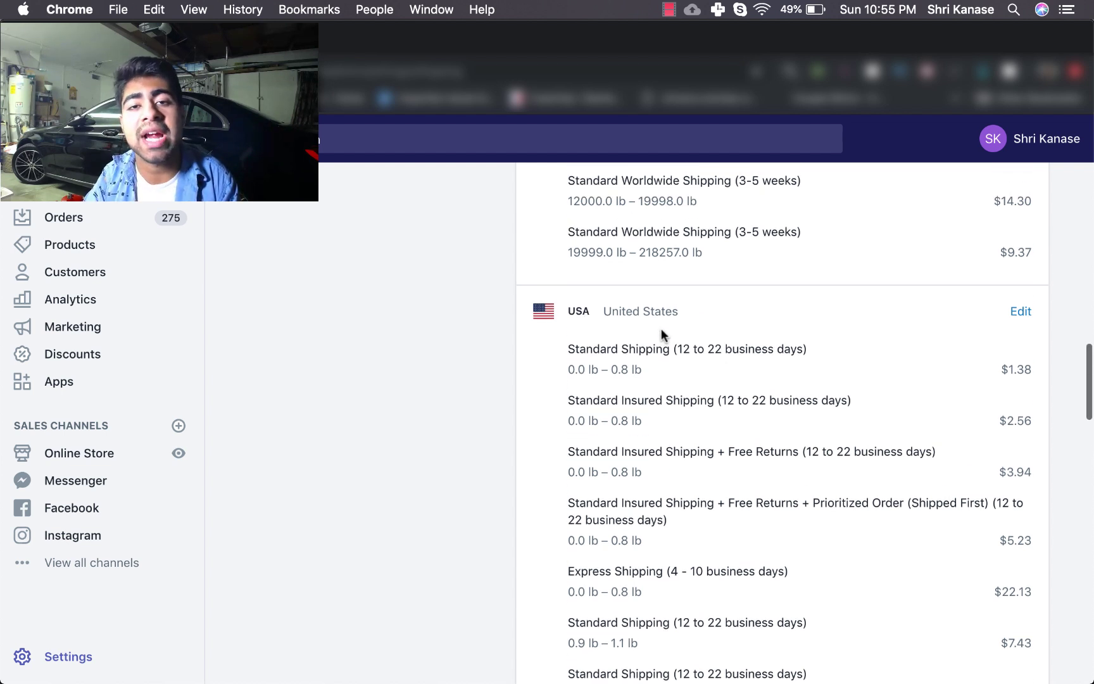
scroll(604, 325, up, 3)
scroll(604, 317, up, 10)
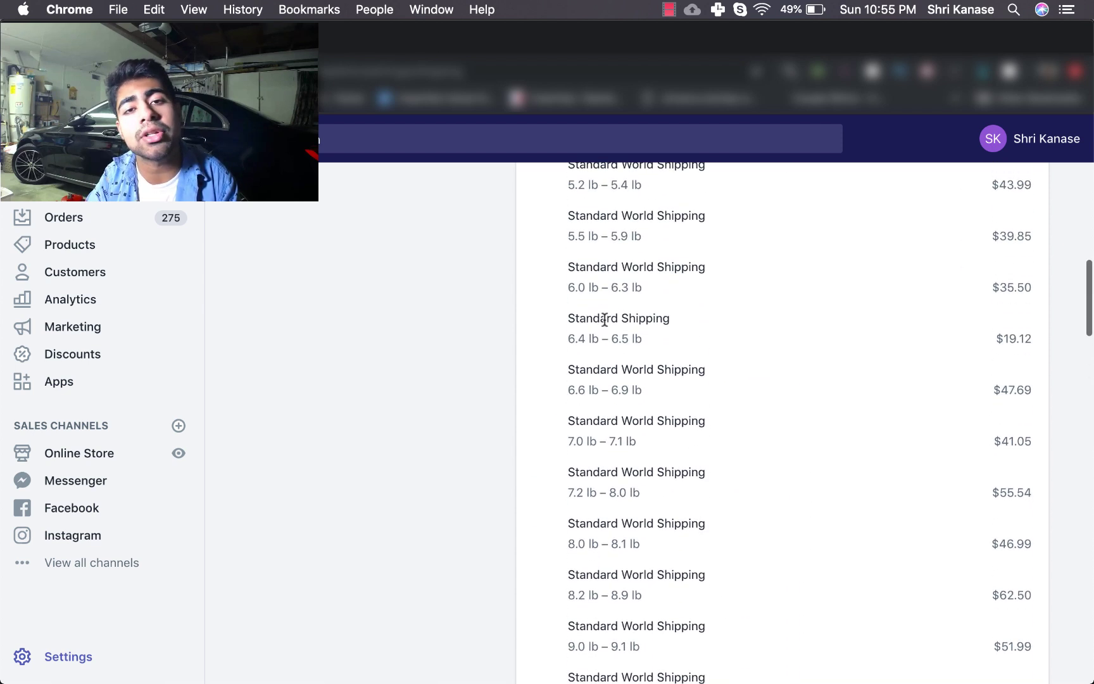
scroll(605, 319, up, 8)
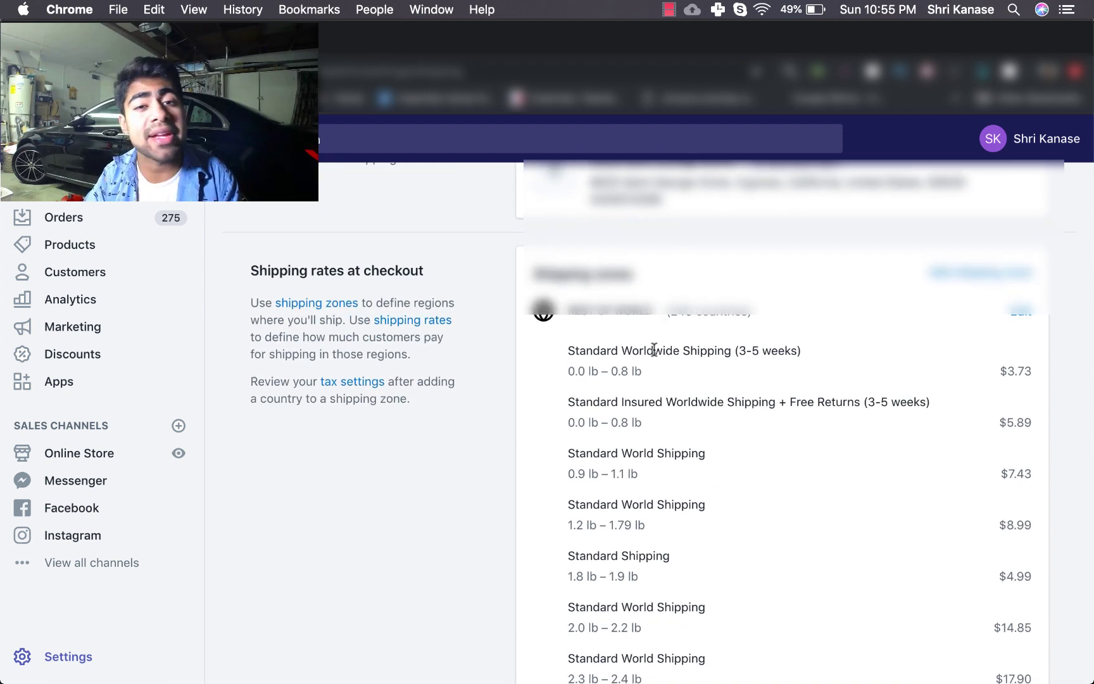
Open the Rest of world zone and review its weight-based rates and countries list.
click(1018, 310)
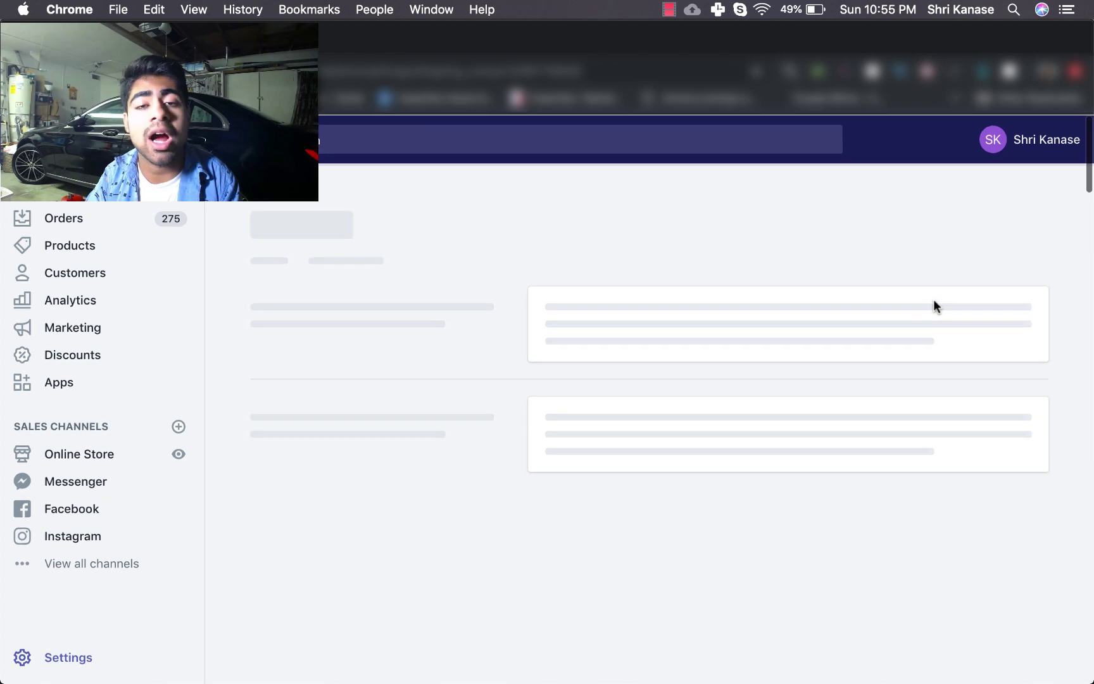
scroll(933, 306, down, 15)
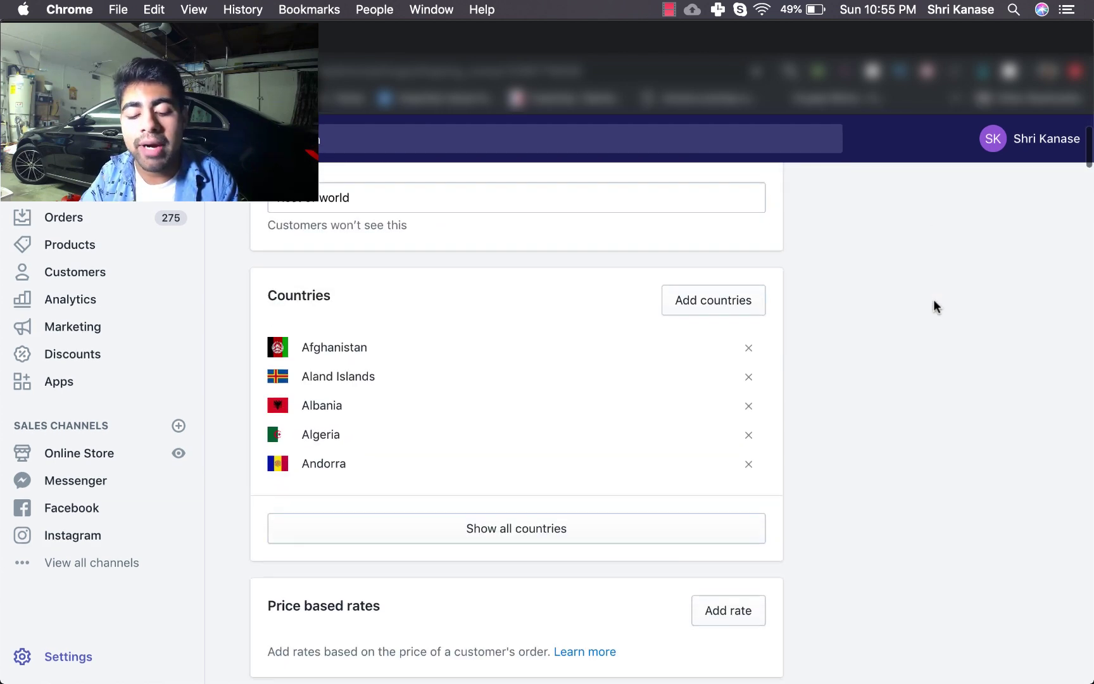
scroll(923, 314, down, 1)
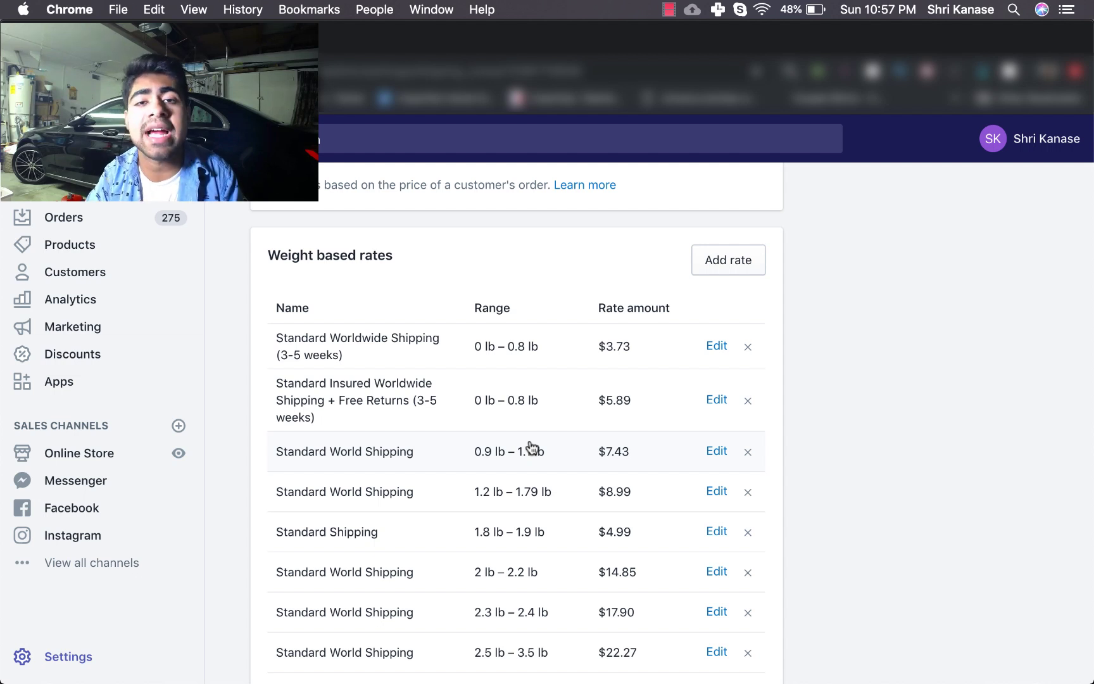
scroll(529, 443, down, 1)
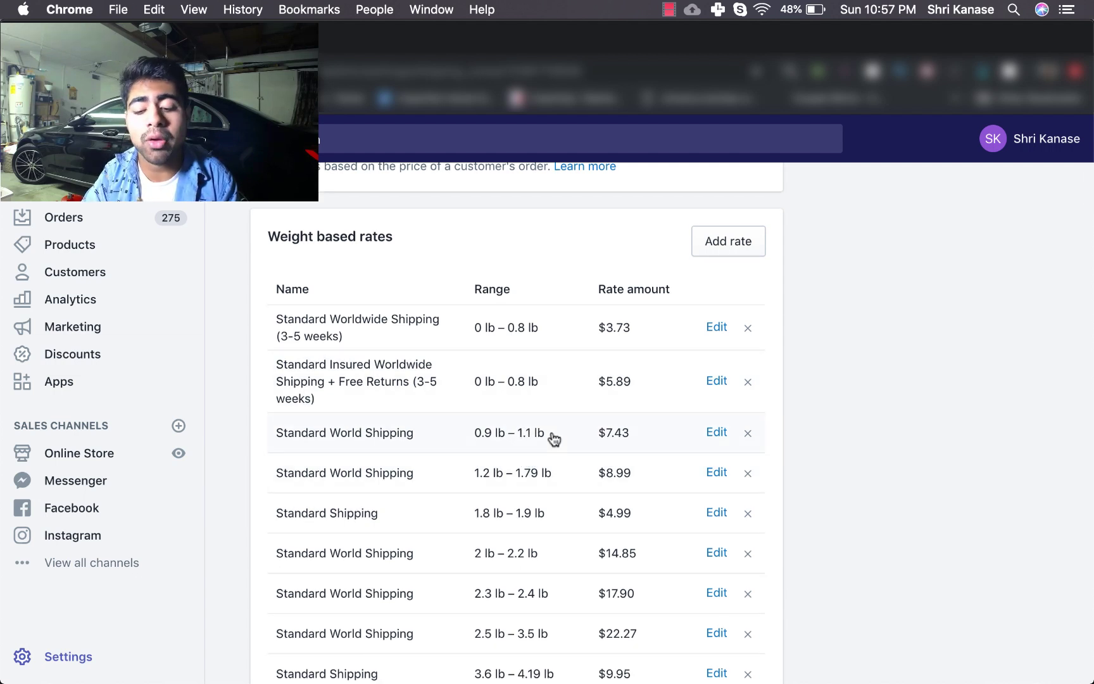
scroll(553, 438, down, 2)
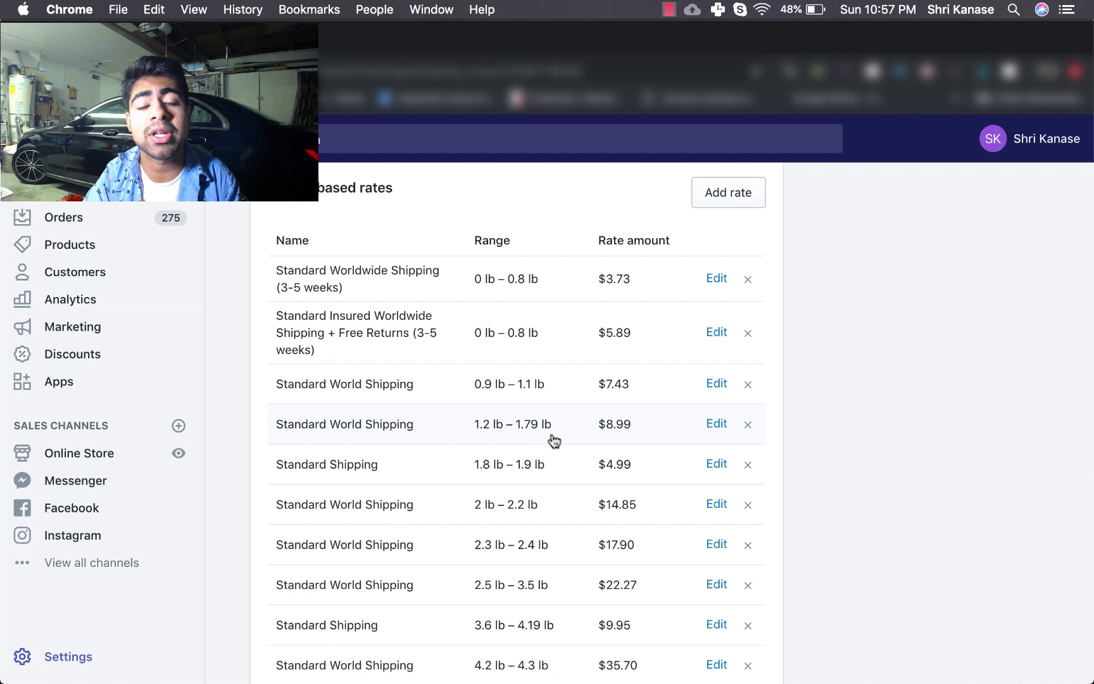
scroll(553, 440, up, 10)
scroll(552, 439, down, 6)
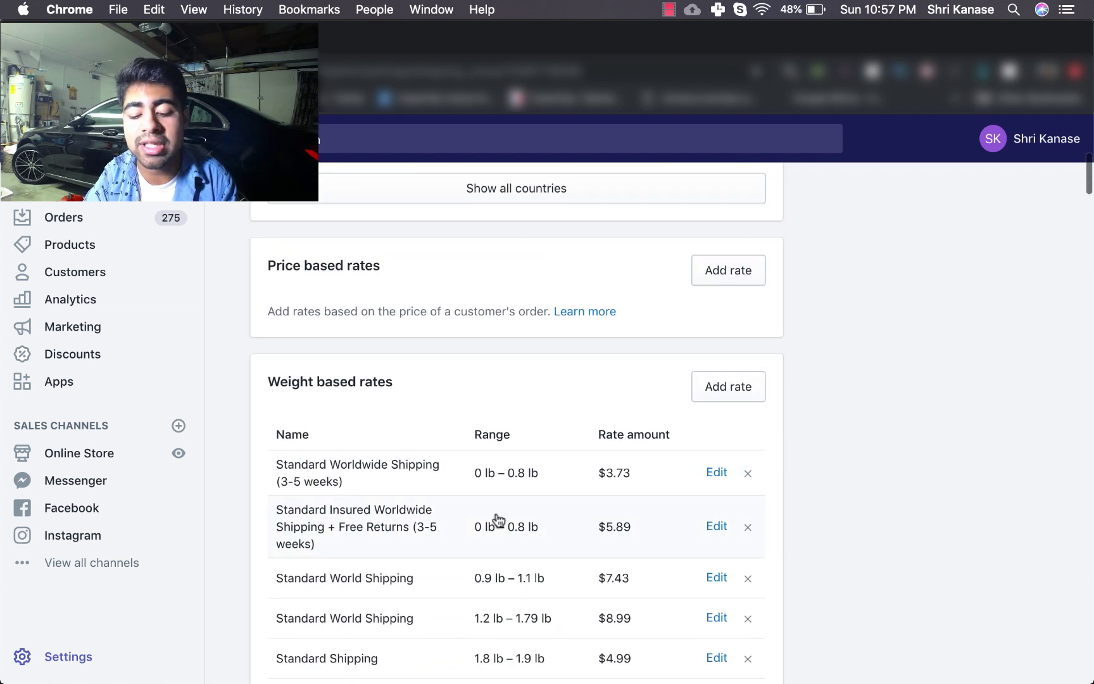
scroll(496, 519, up, 10)
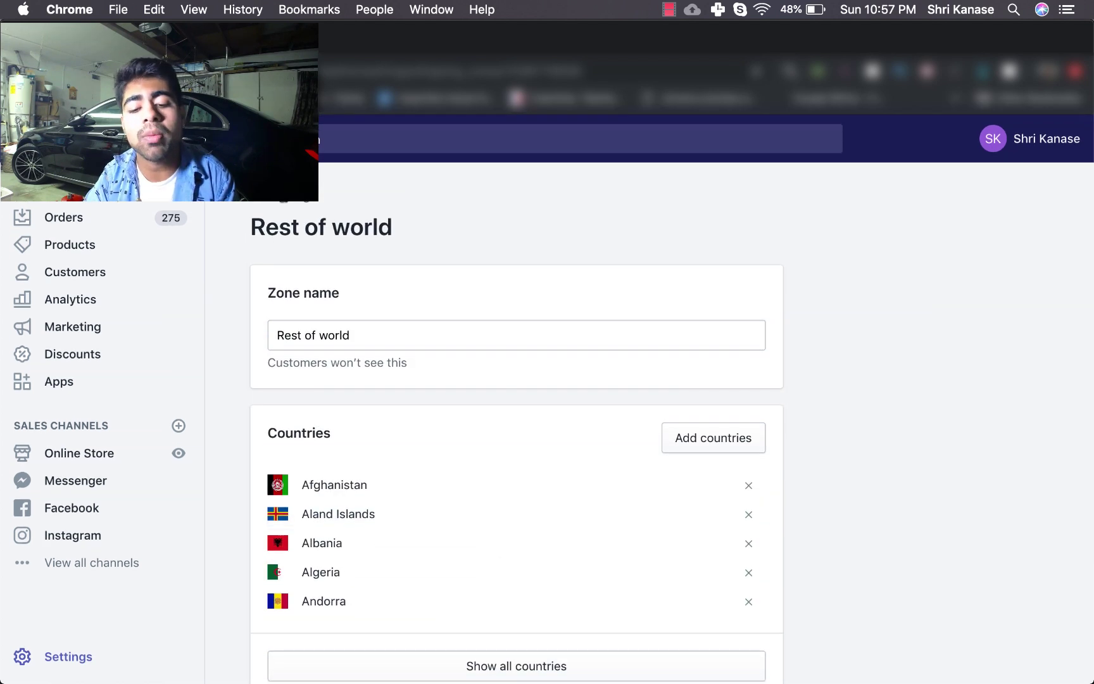
Return to Shipping settings, recheck the Rest of World rates, then go to main Settings.
click(284, 201)
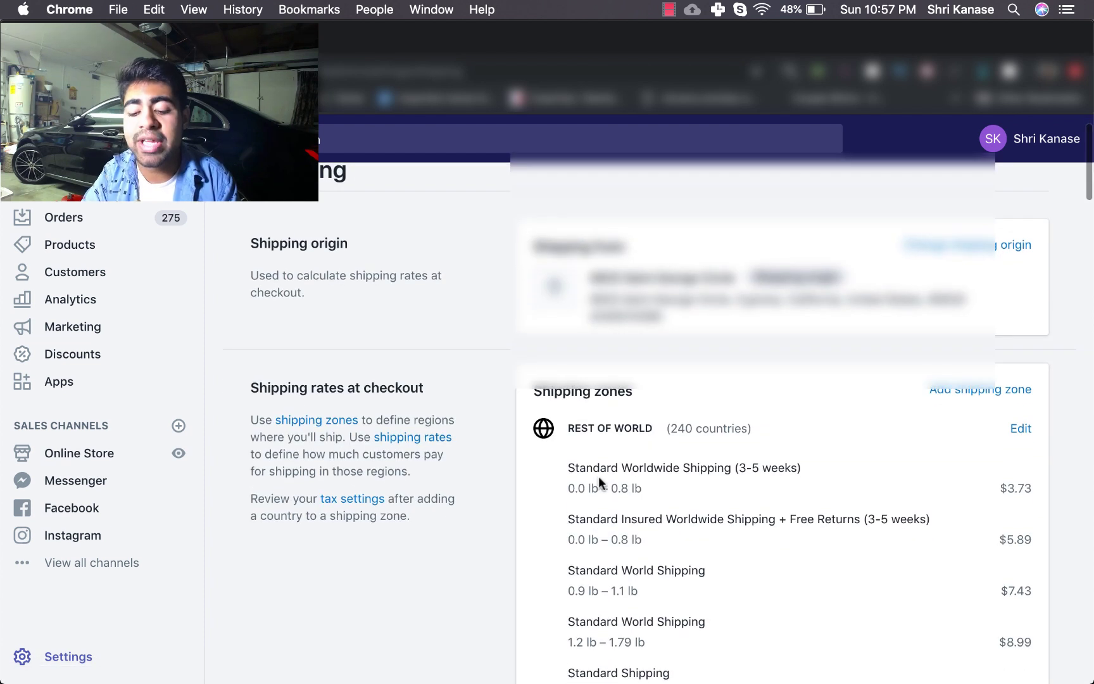
scroll(598, 475, down, 3)
scroll(665, 440, down, 10)
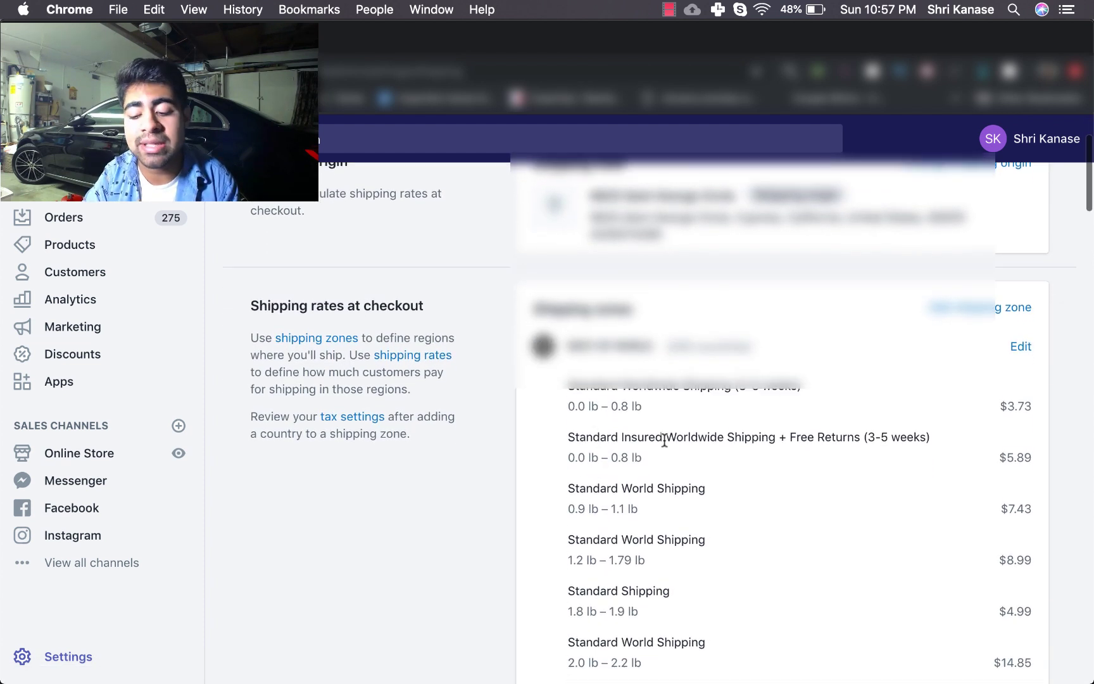
scroll(769, 453, down, 5)
scroll(769, 453, up, 12)
scroll(769, 455, up, 3)
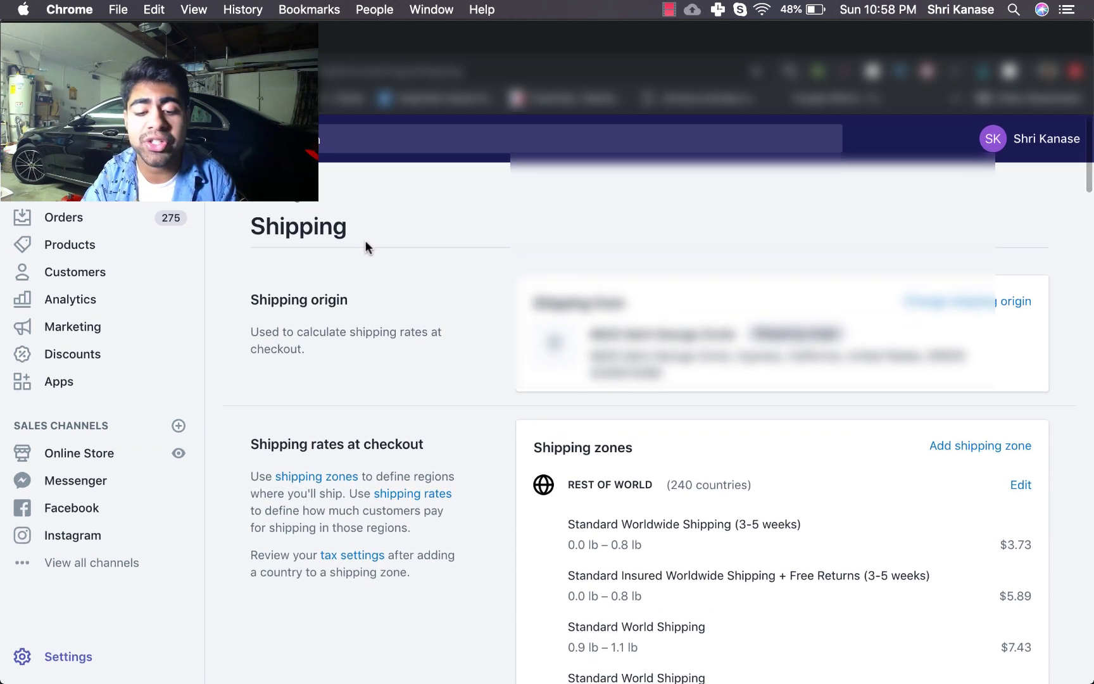
click(300, 202)
Scan the Settings overview cards such as General, Shipping, Taxes, Checkout and Billing.
scroll(325, 313, down, 1)
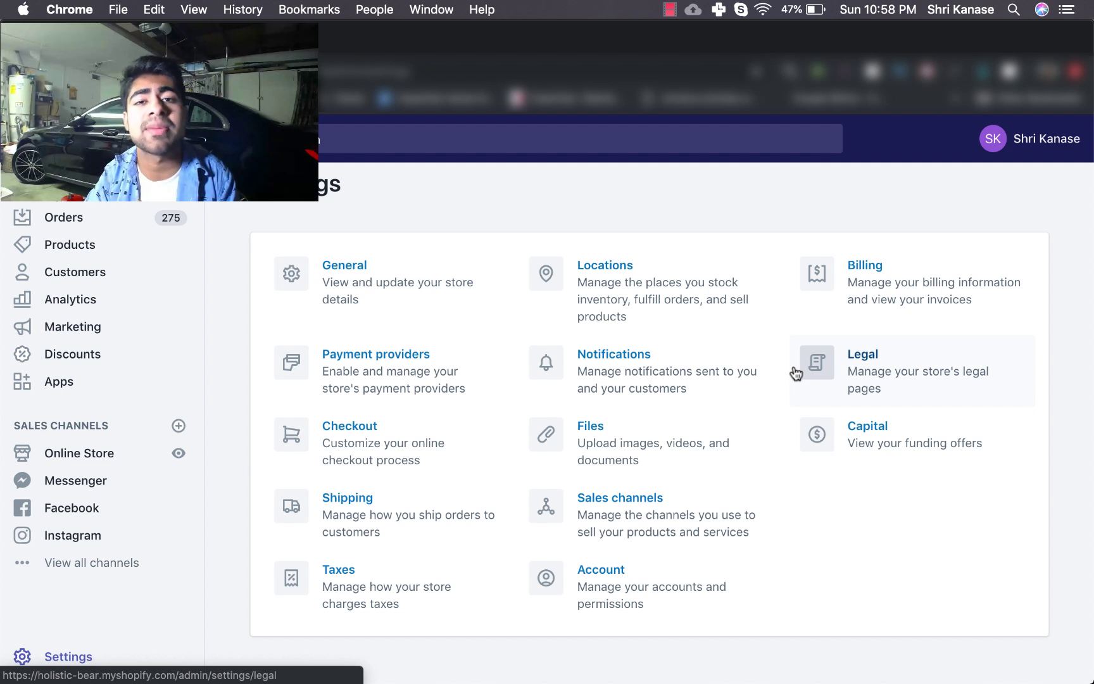
Open Taxes and scroll the regions list down to the United States row.
click(417, 588)
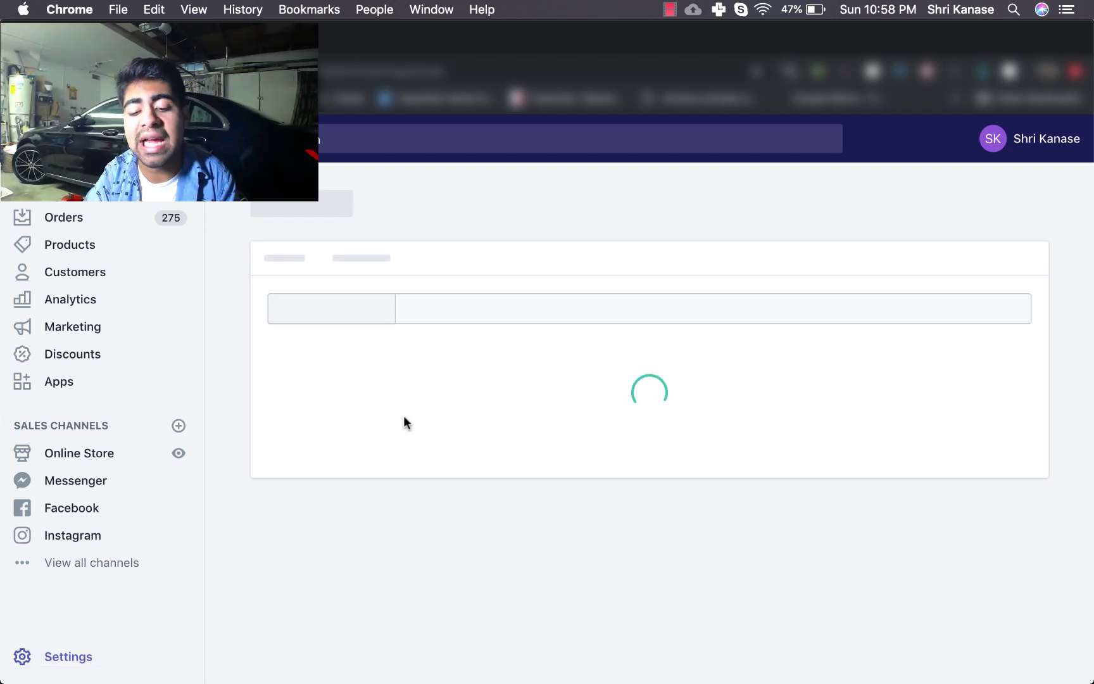
scroll(398, 363, down, 3)
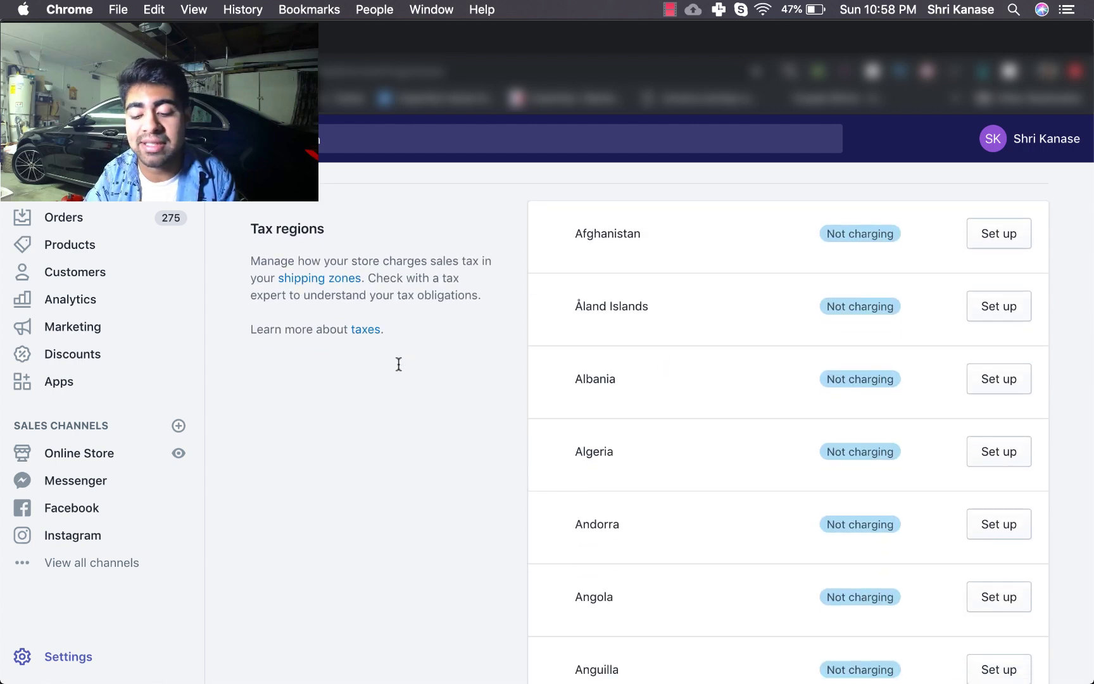
scroll(398, 364, up, 3)
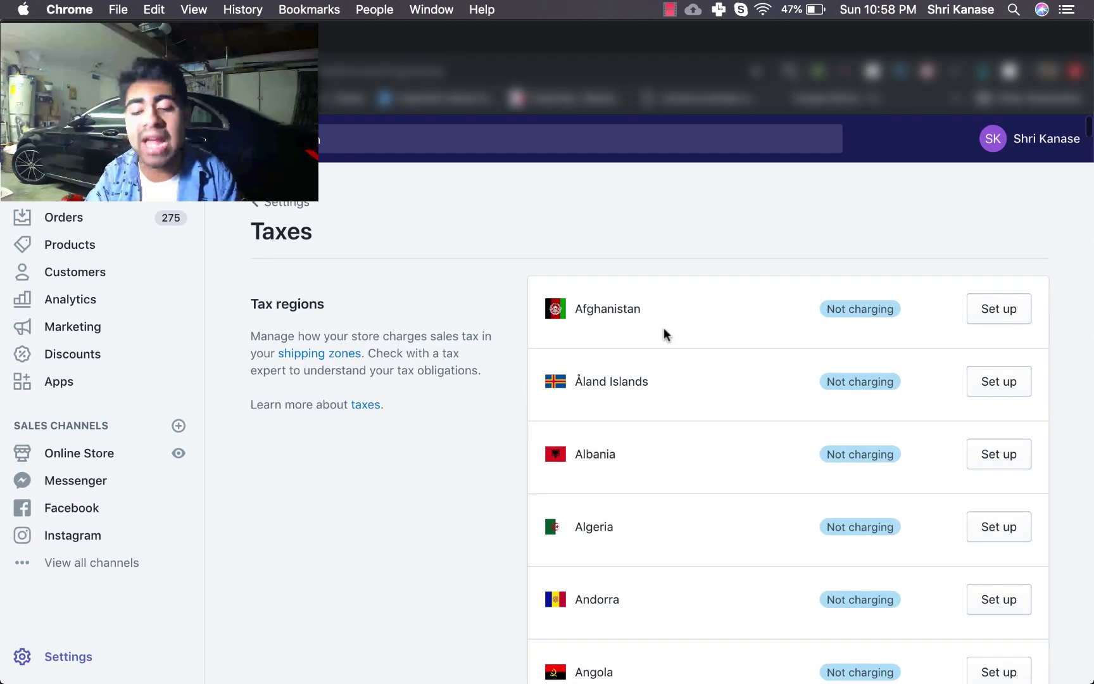
scroll(664, 329, down, 3)
scroll(742, 413, up, 2)
scroll(741, 407, down, 15)
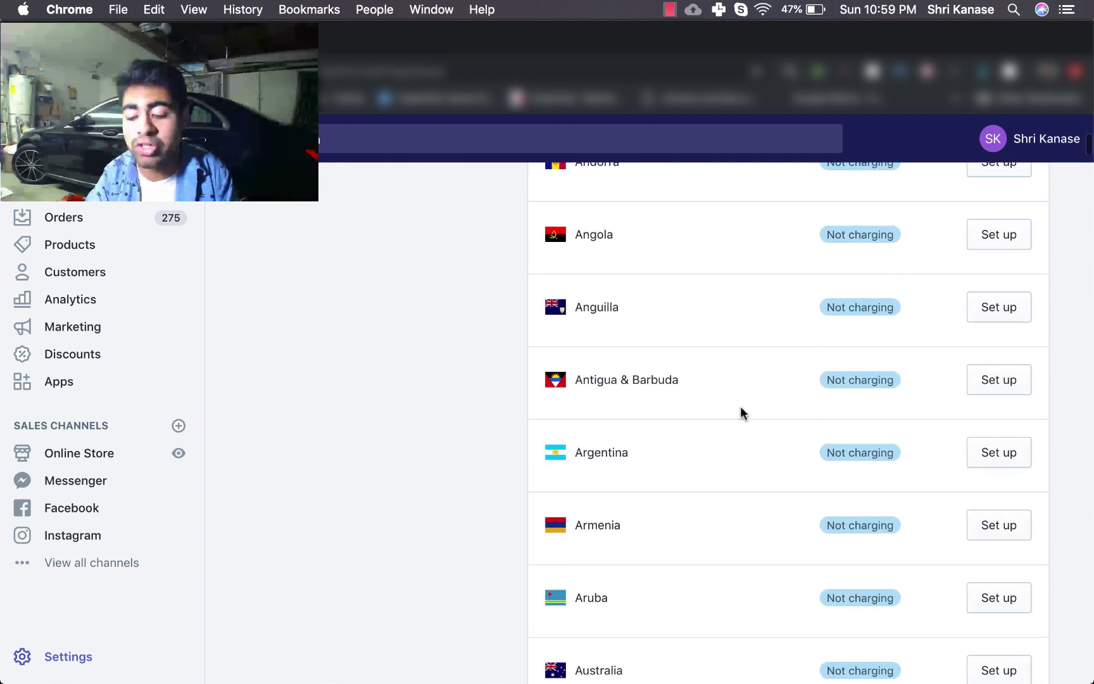
scroll(741, 408, down, 20)
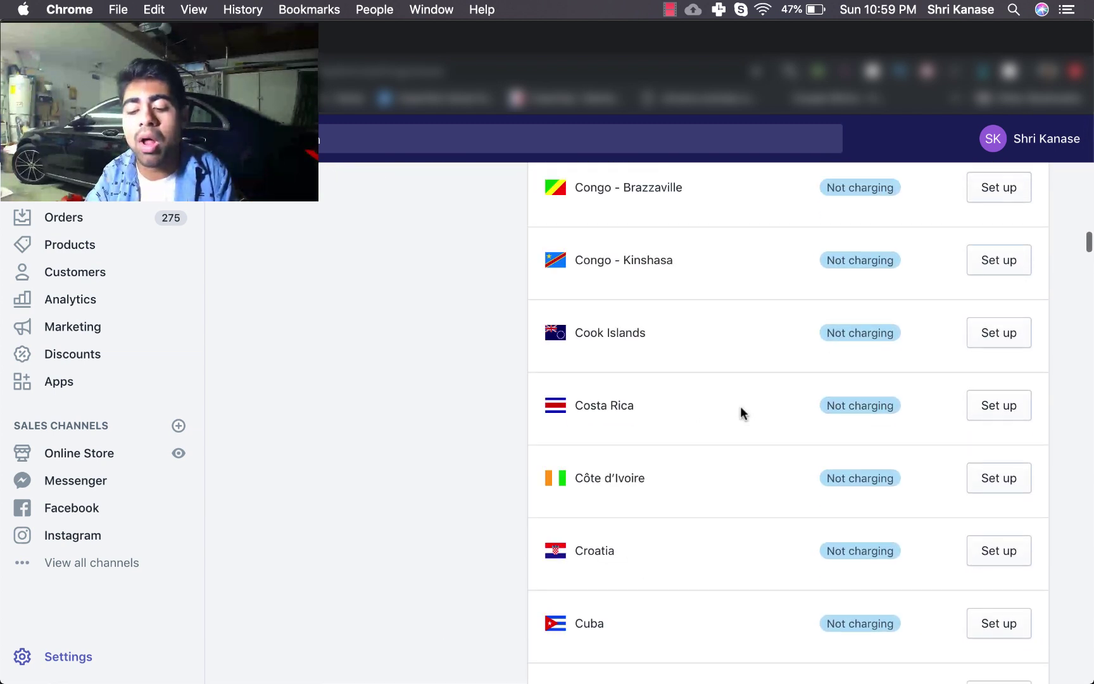
scroll(740, 411, down, 20)
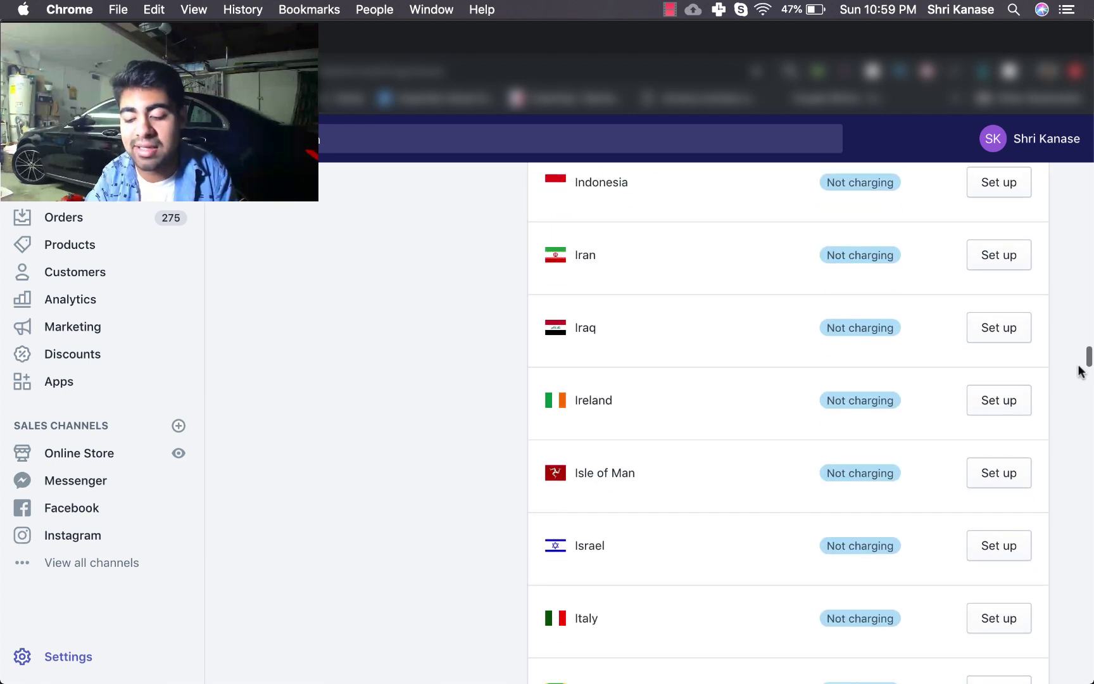
drag(1088, 362, 1077, 582)
scroll(1003, 488, down, 20)
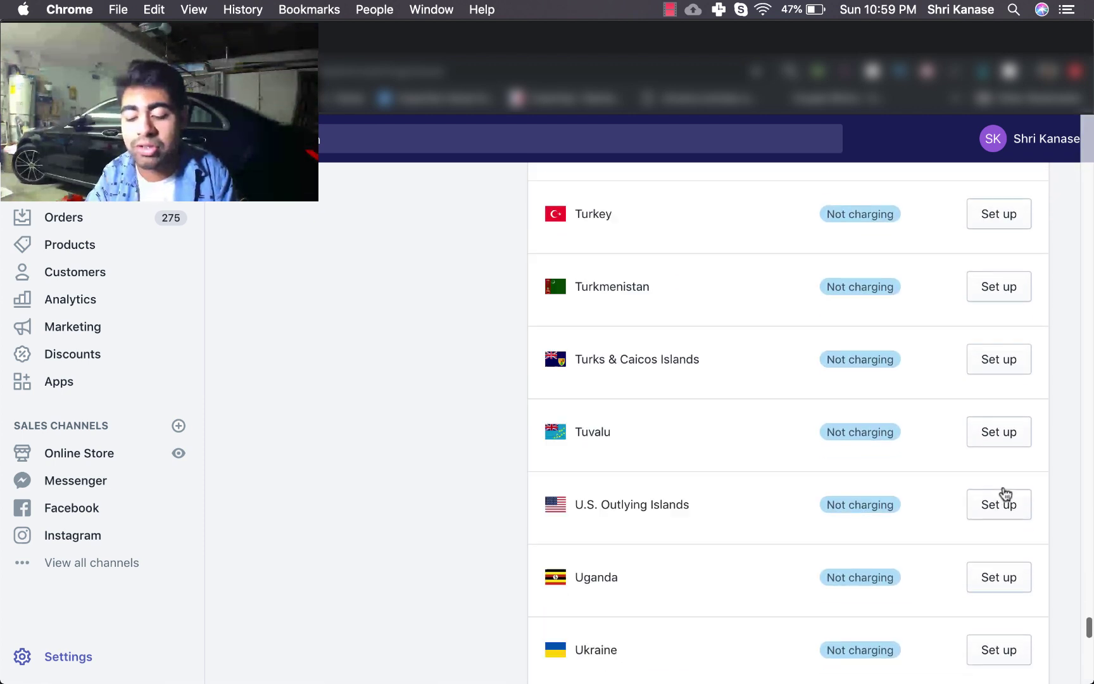
scroll(1003, 491, down, 5)
scroll(1003, 490, up, 2)
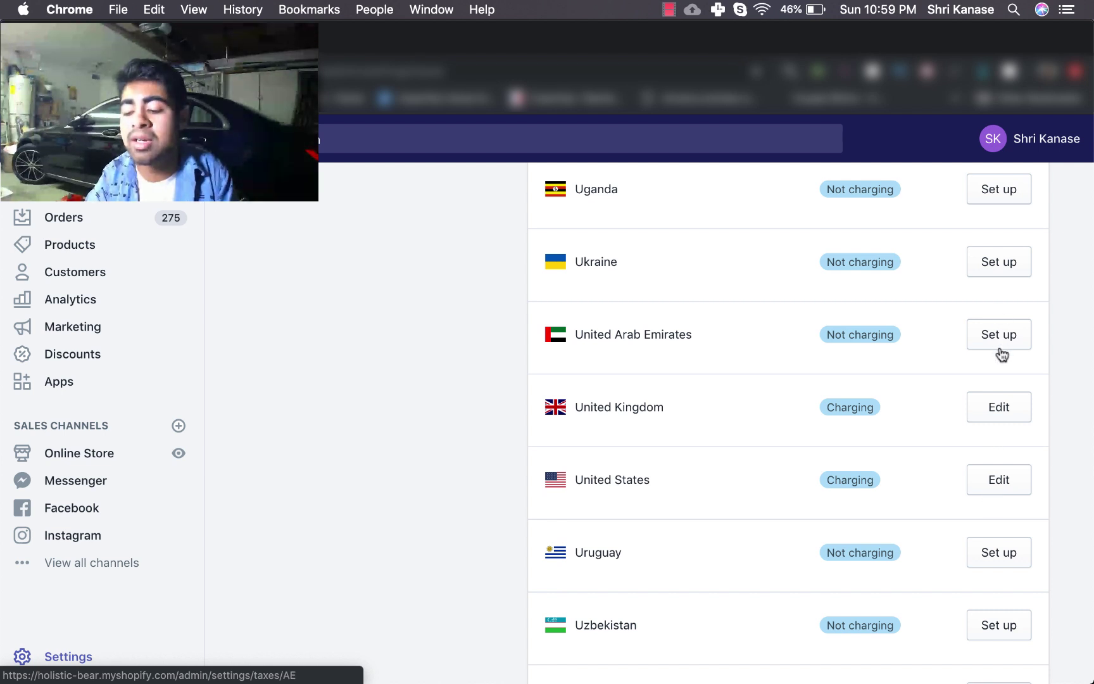
Open United States tax settings and review the base state rates like Alabama 4.
click(995, 492)
scroll(861, 324, down, 5)
scroll(832, 347, up, 5)
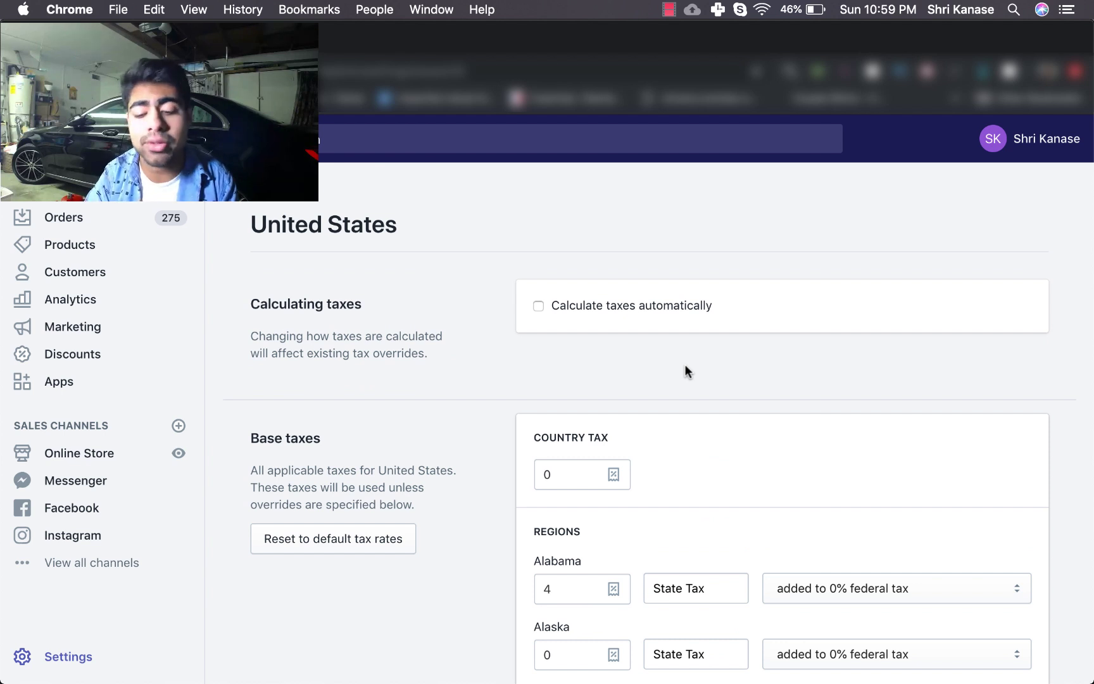
scroll(676, 380, down, 1)
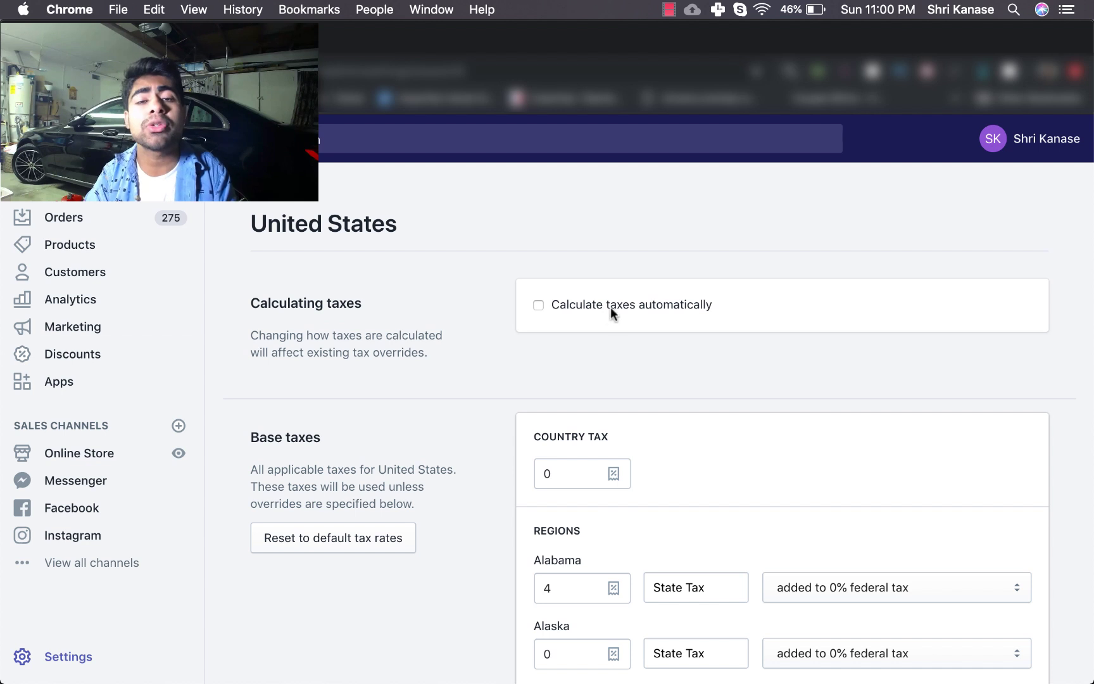
scroll(595, 312, down, 1)
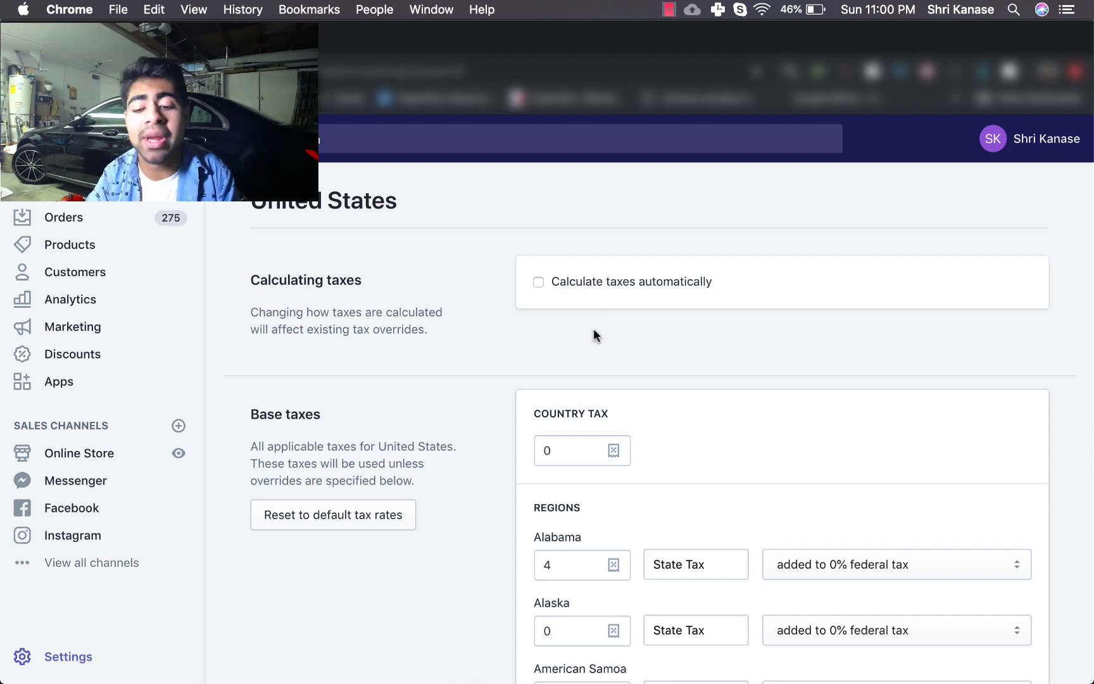
scroll(579, 618, down, 3)
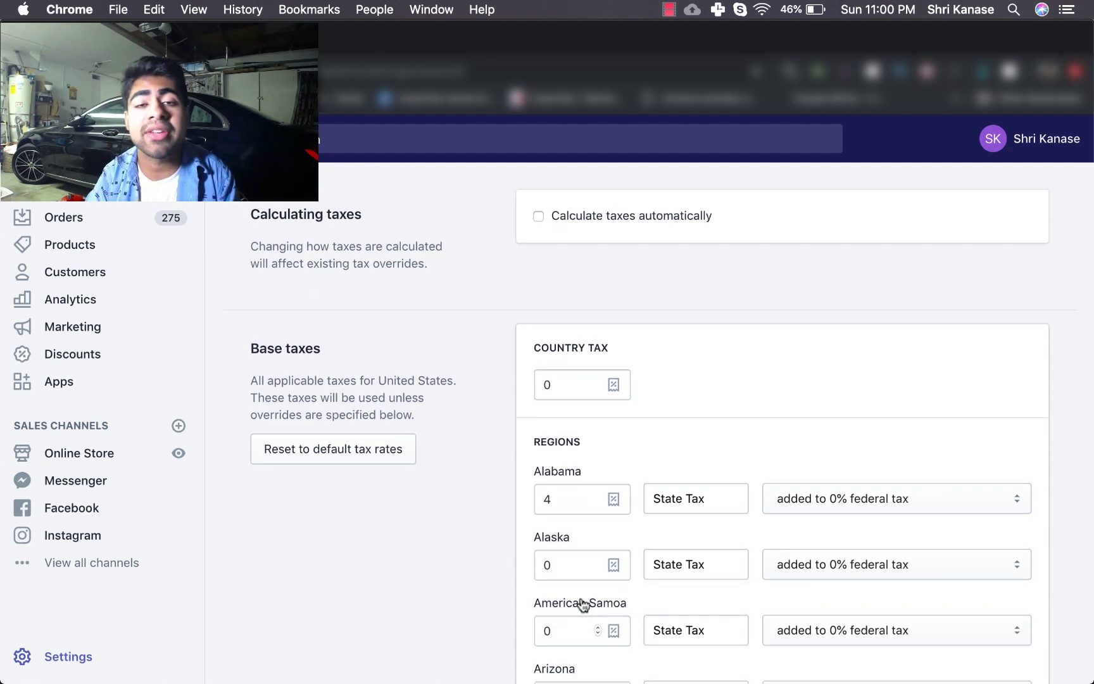
scroll(581, 603, up, 3)
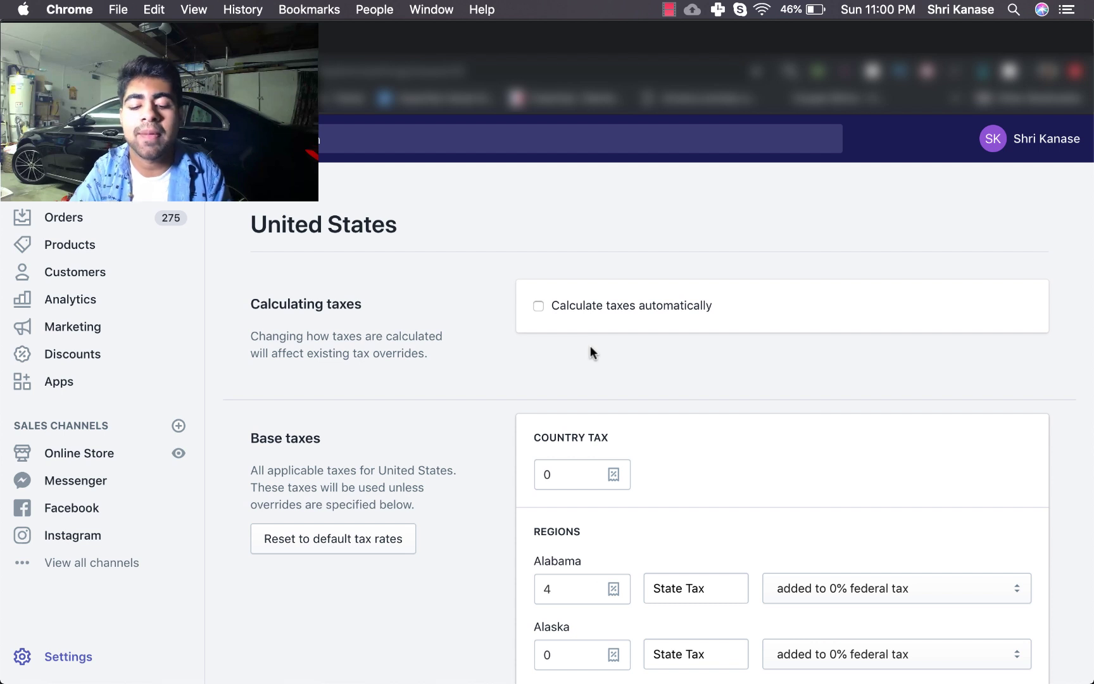
scroll(590, 351, down, 5)
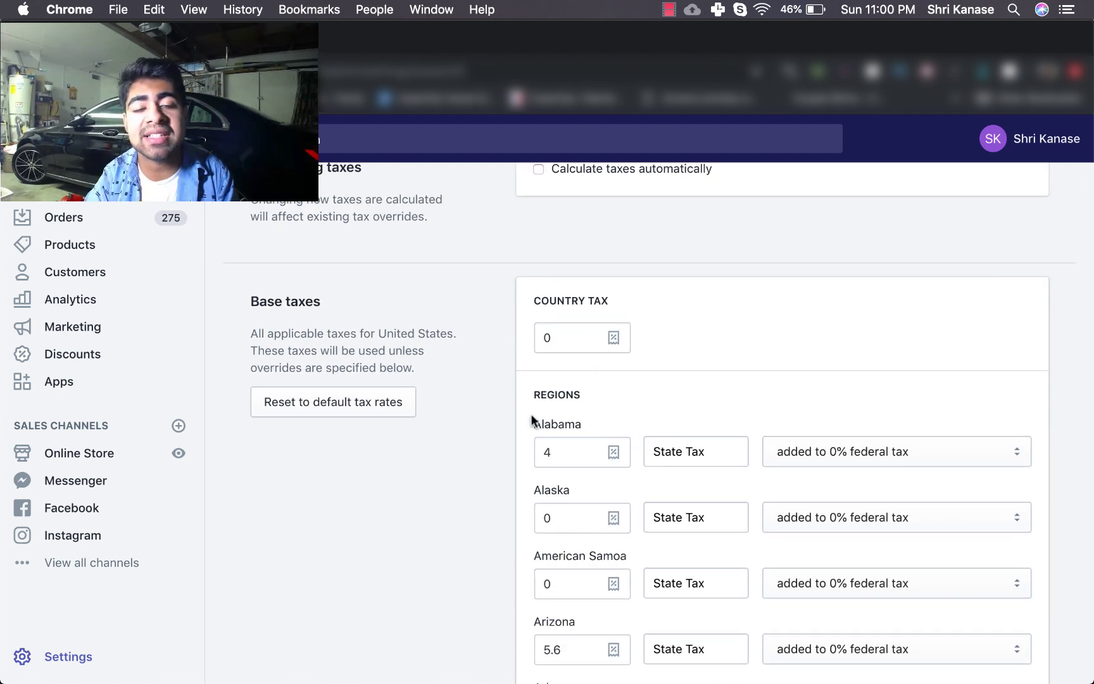
scroll(571, 471, down, 1)
scroll(571, 501, up, 4)
scroll(579, 396, down, 3)
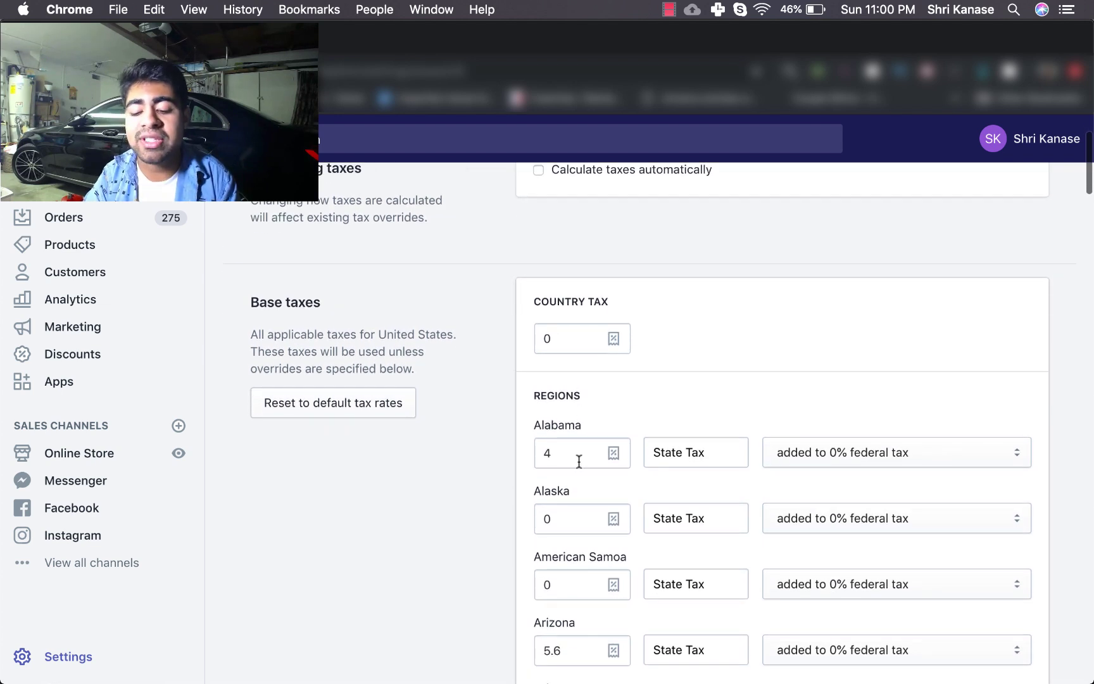
scroll(481, 380, down, 2)
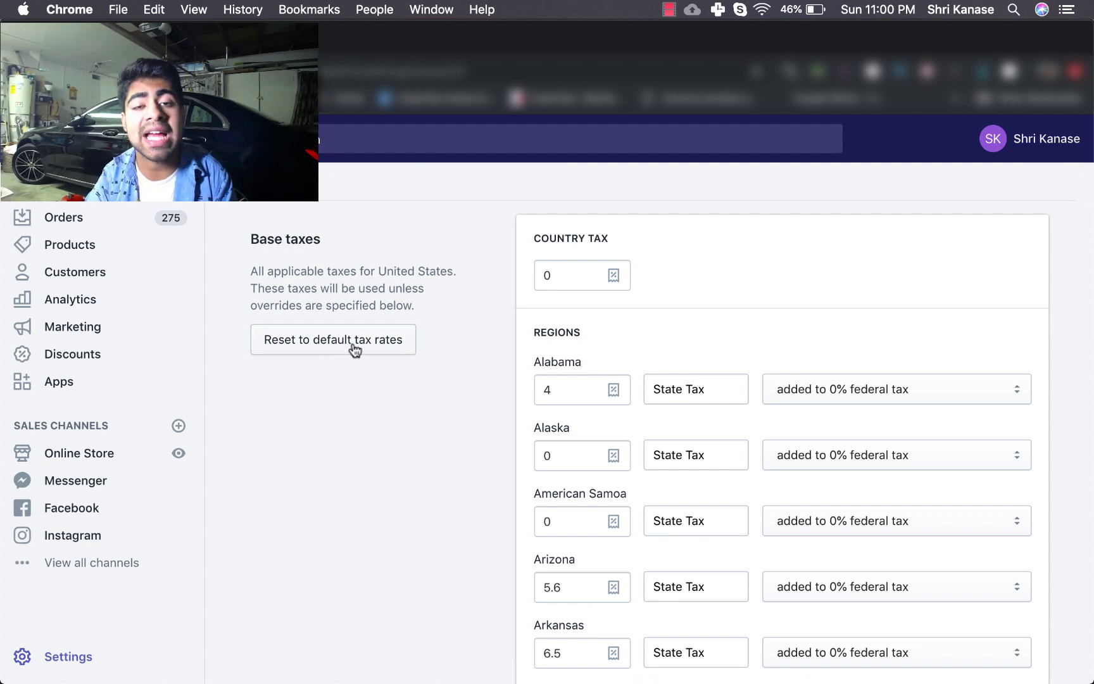
scroll(354, 350, down, 2)
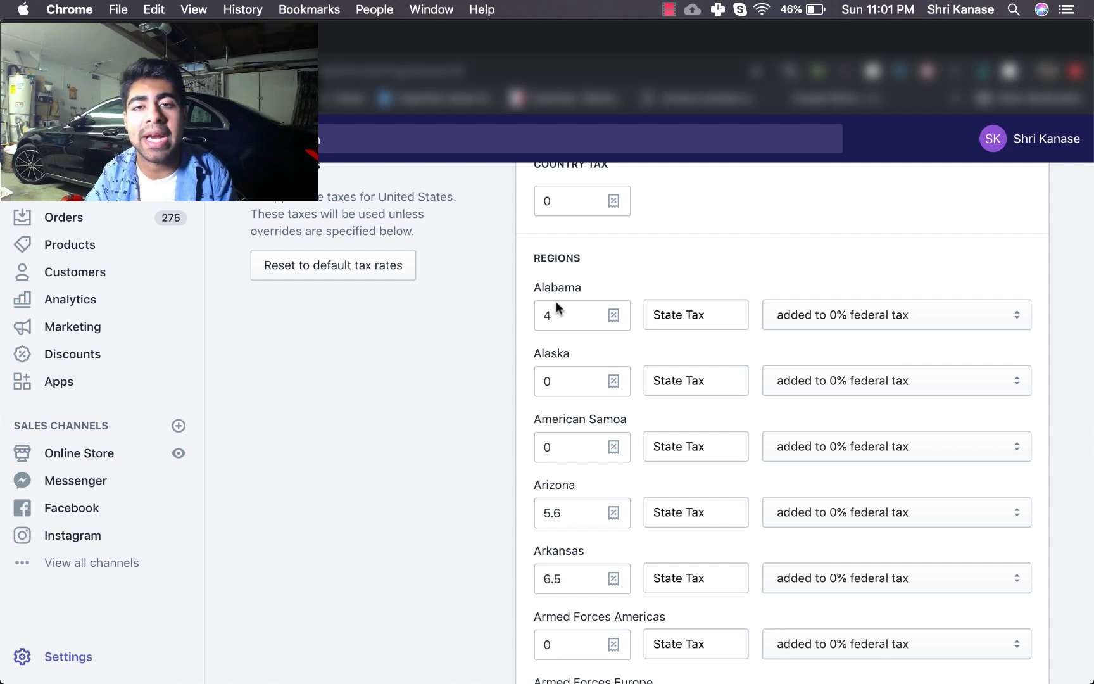
scroll(556, 316, down, 3)
Select Arizona's 5.6 rate, then clear and restore the American Samoa rate to 0.
click(558, 393)
double_click(561, 394)
click(561, 330)
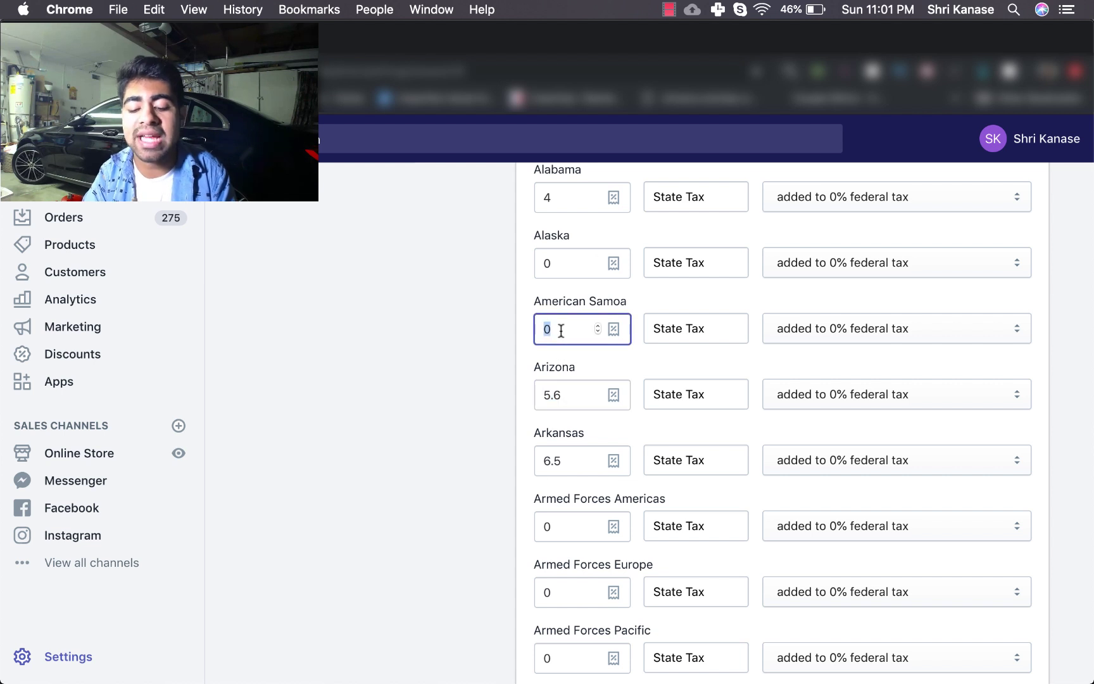
key(BackSpace)
click(482, 335)
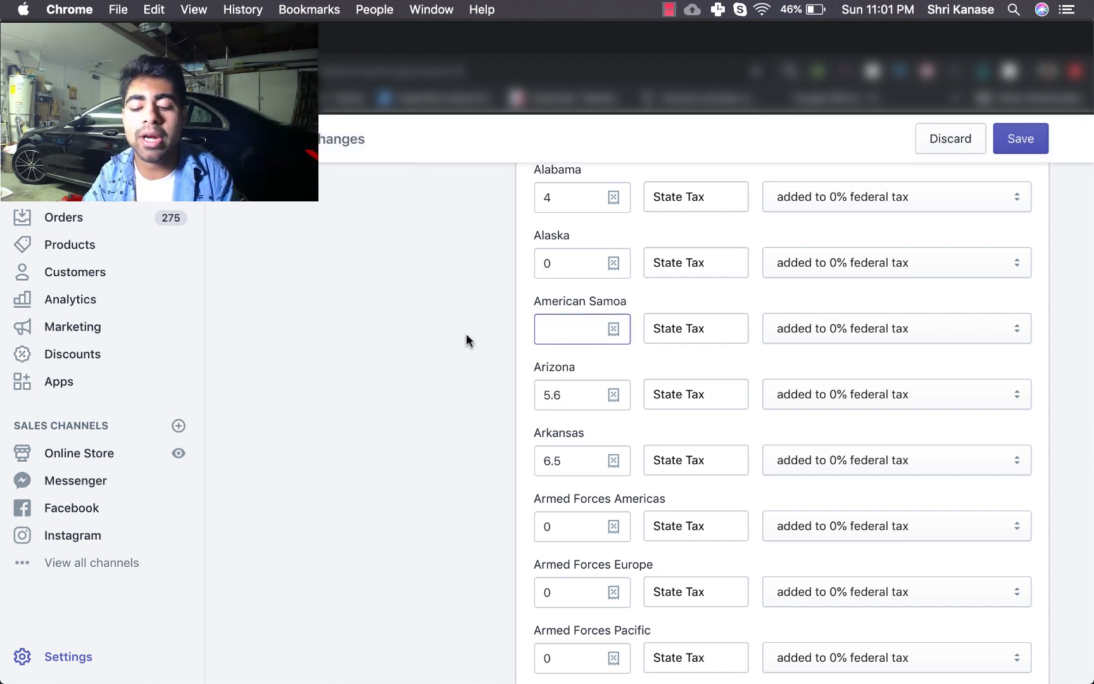
click(558, 330)
text(0)
scroll(462, 354, up, 5)
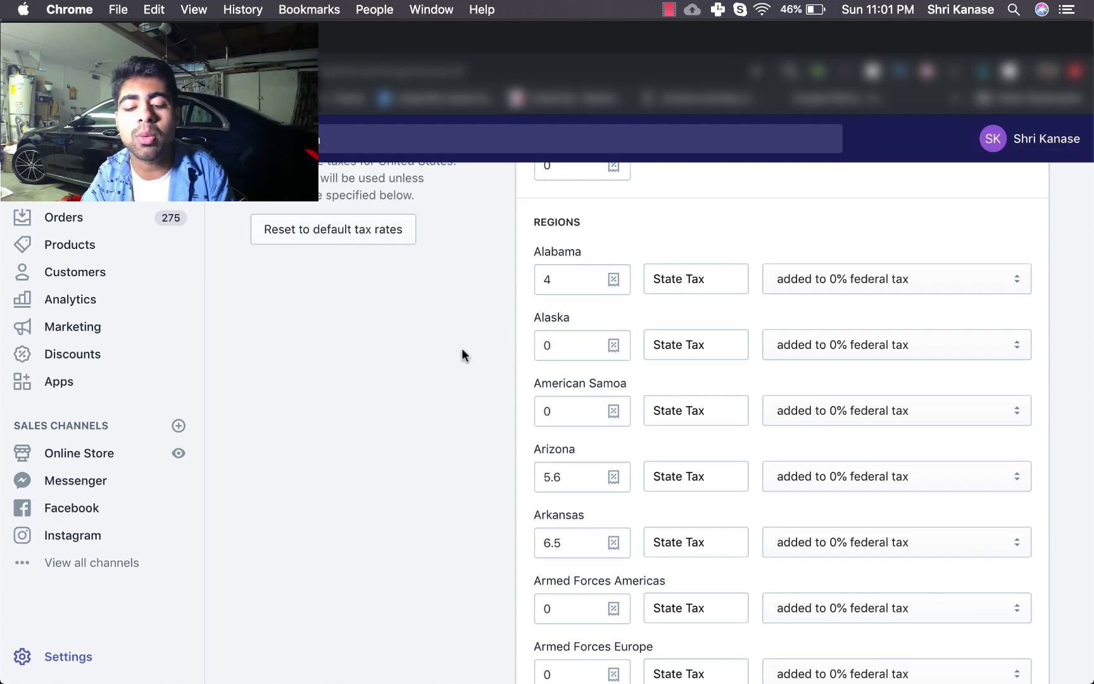
scroll(360, 371, up, 3)
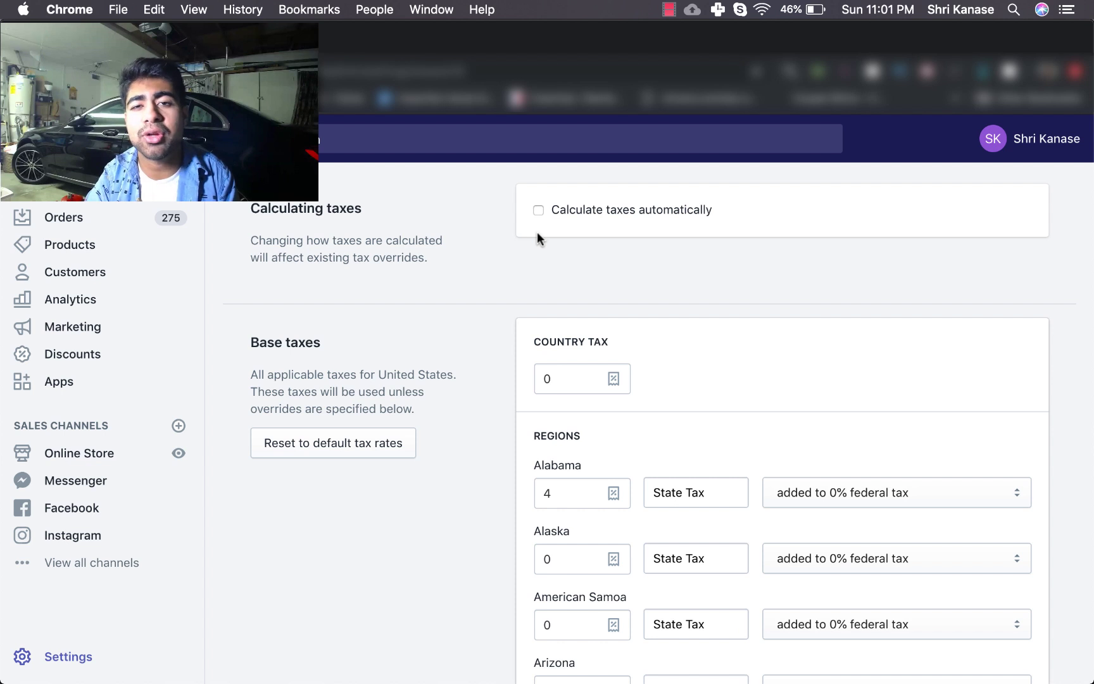
Enable automatic tax calculation for the United States and review the tax overrides below.
click(538, 210)
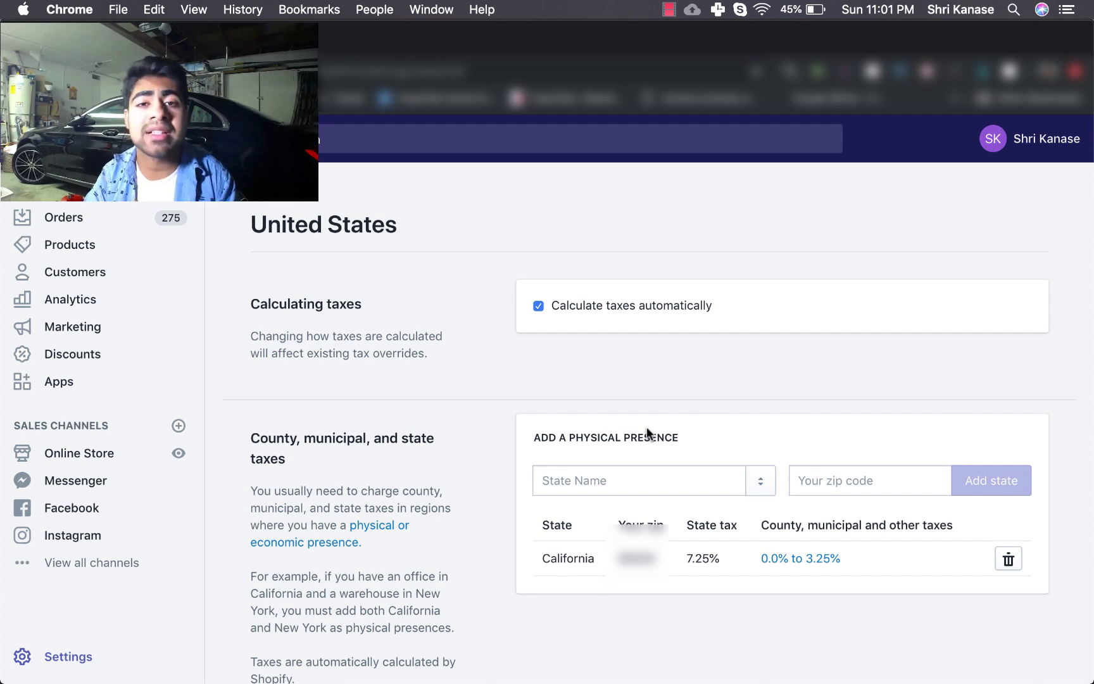
scroll(646, 418, down, 5)
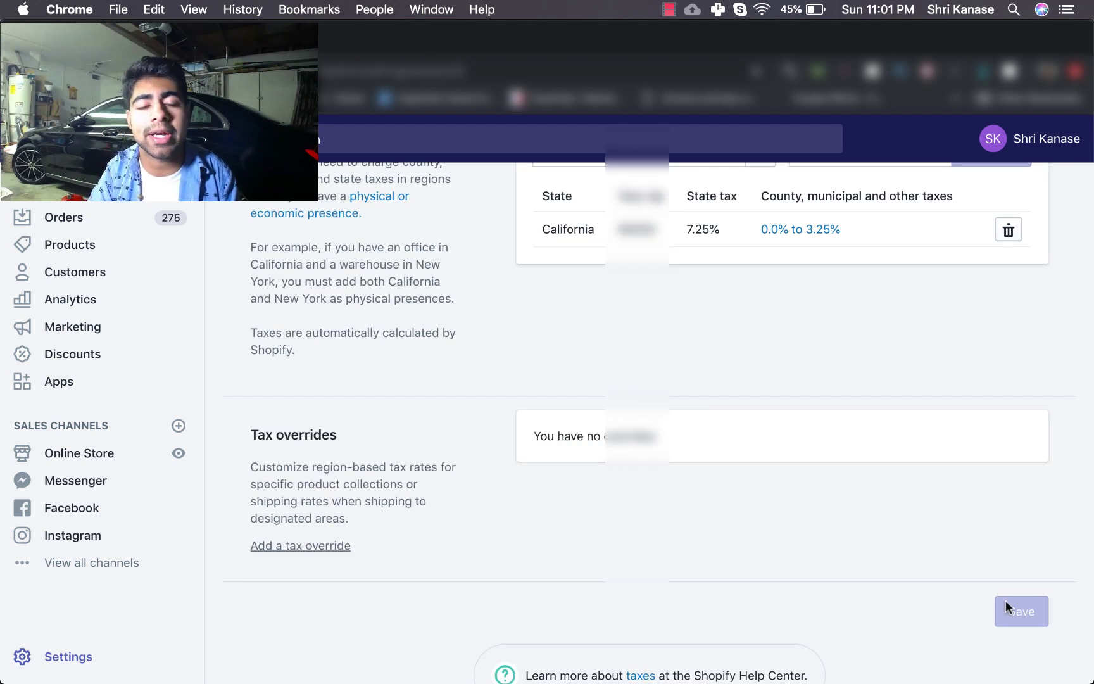
scroll(1005, 600, up, 5)
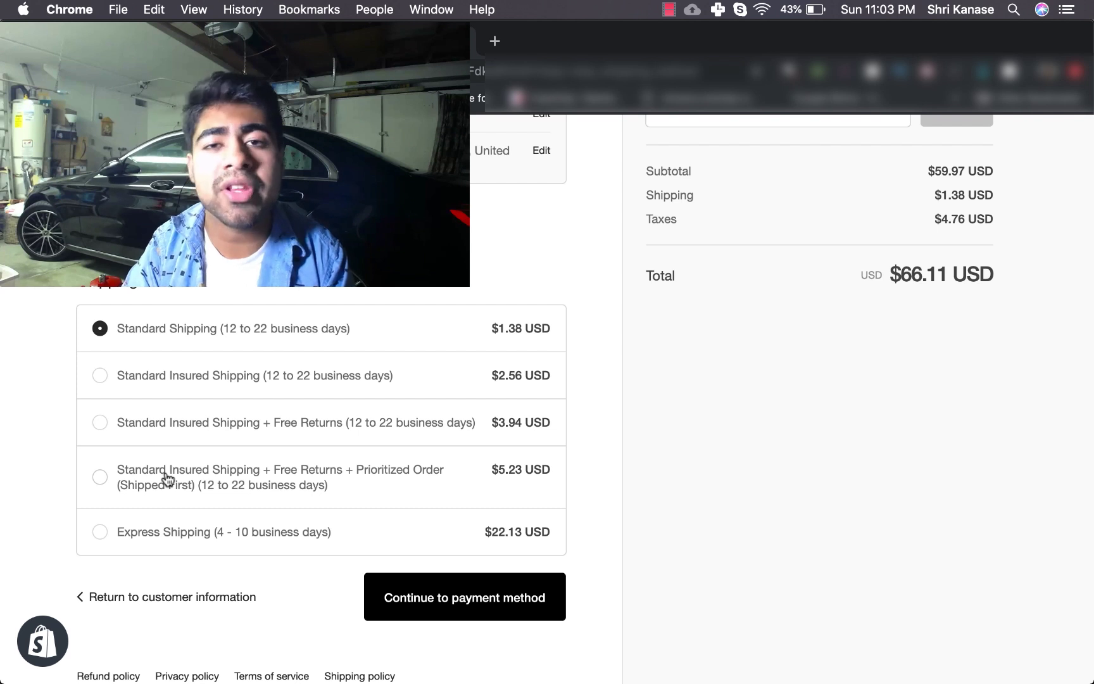
Try each shipping method ($2.56, $3.94, $5.23 Prioritized Order), ending on Express Shipping at $22.13.
click(101, 375)
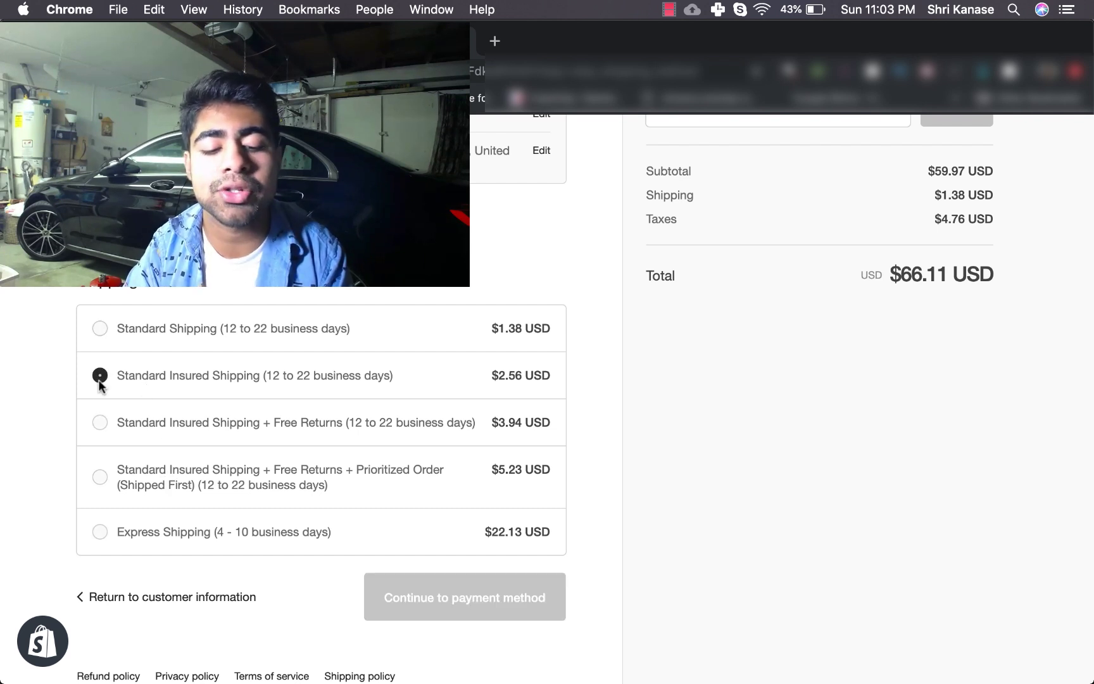
click(100, 422)
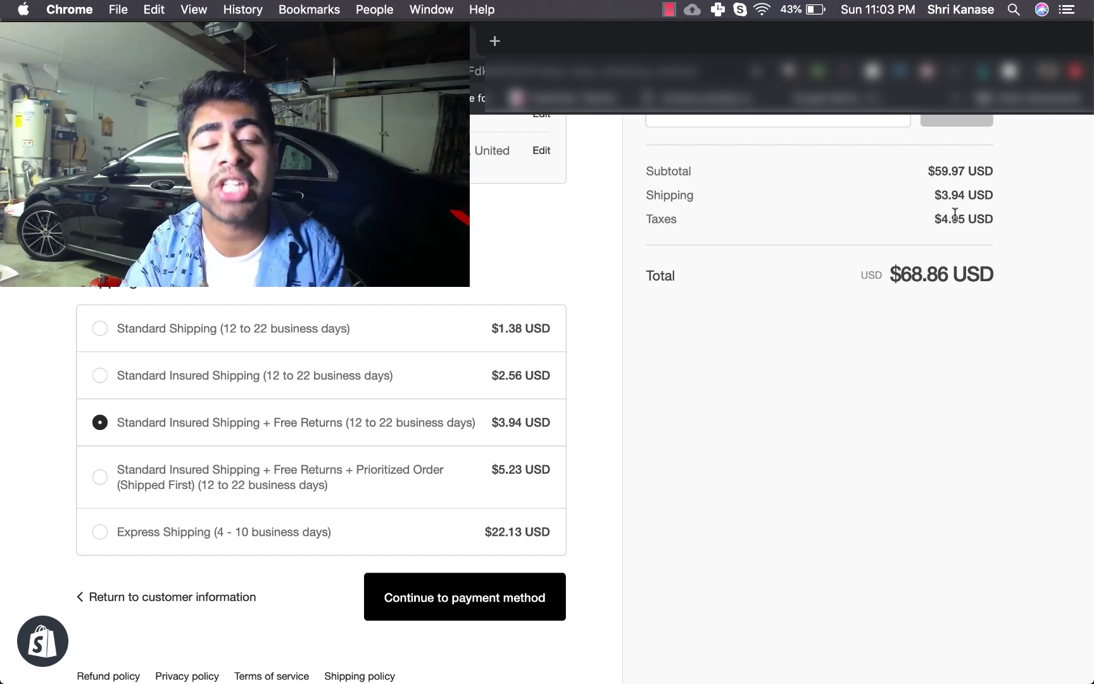
click(122, 478)
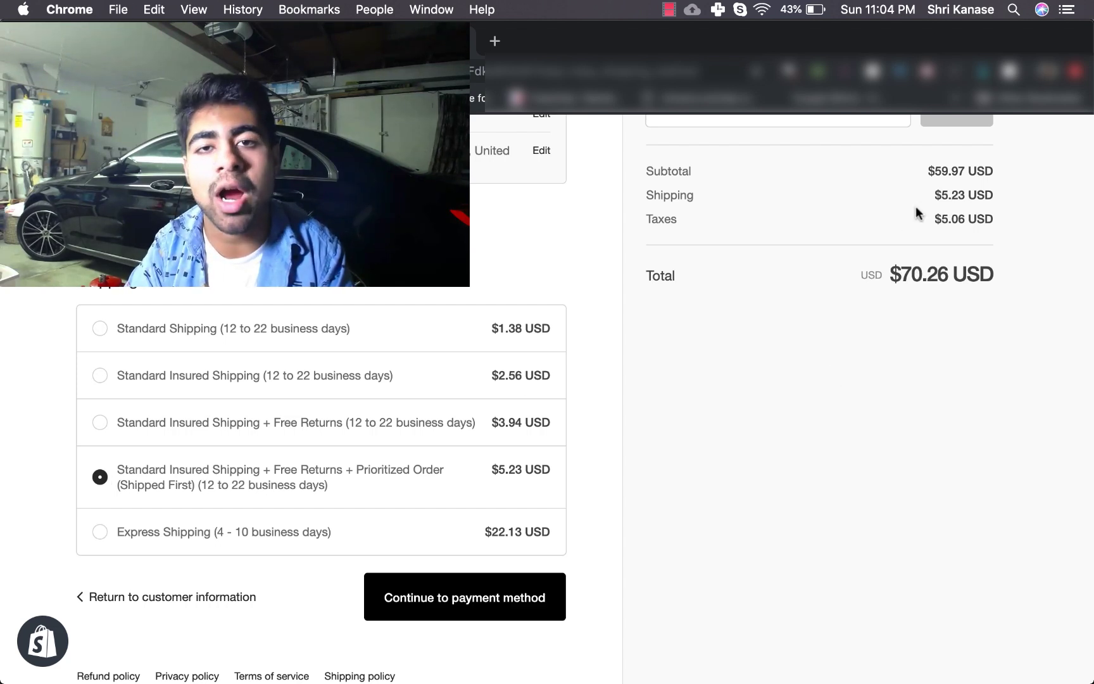
click(100, 534)
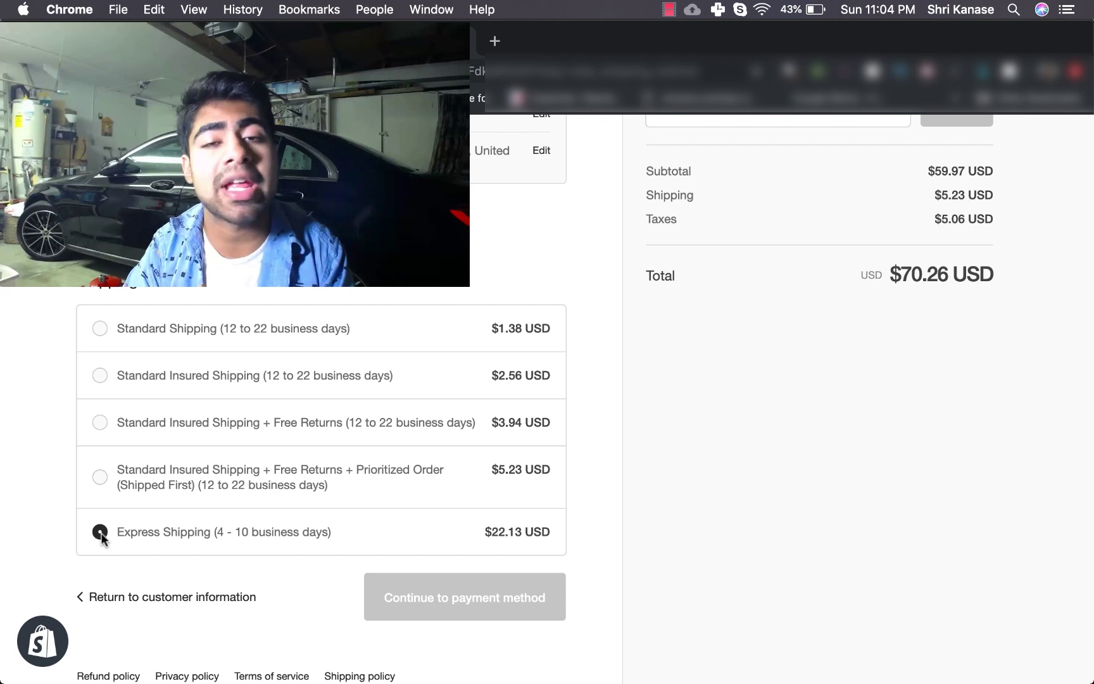